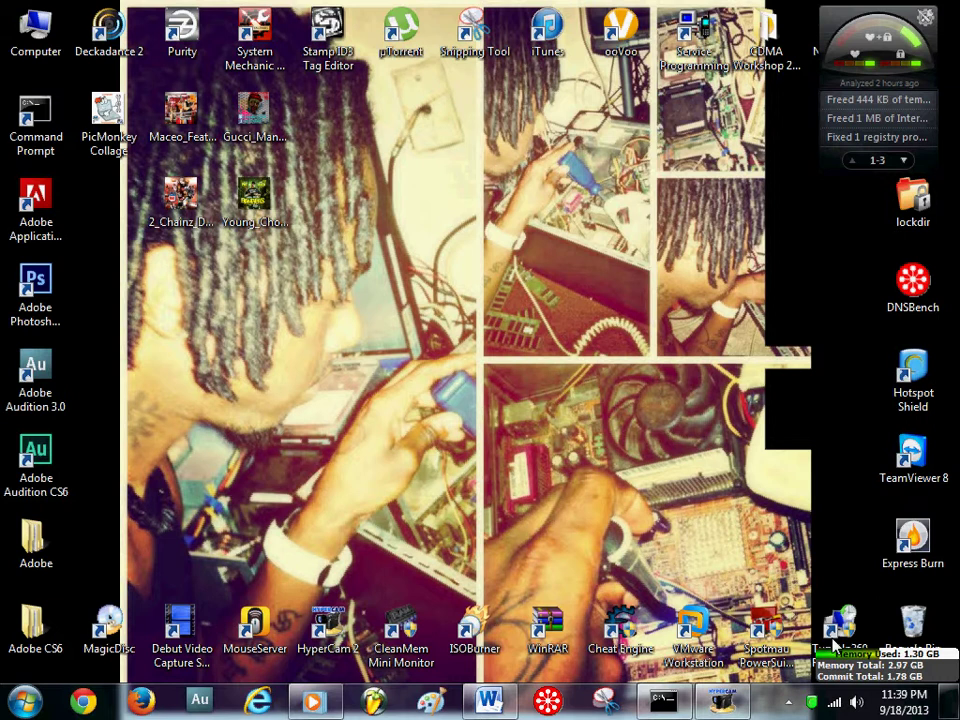
Step: From the tray's Network and Sharing Center, open Wireless Network Connection 12 properties and select TCP/IPv4
mouse_move(840, 704)
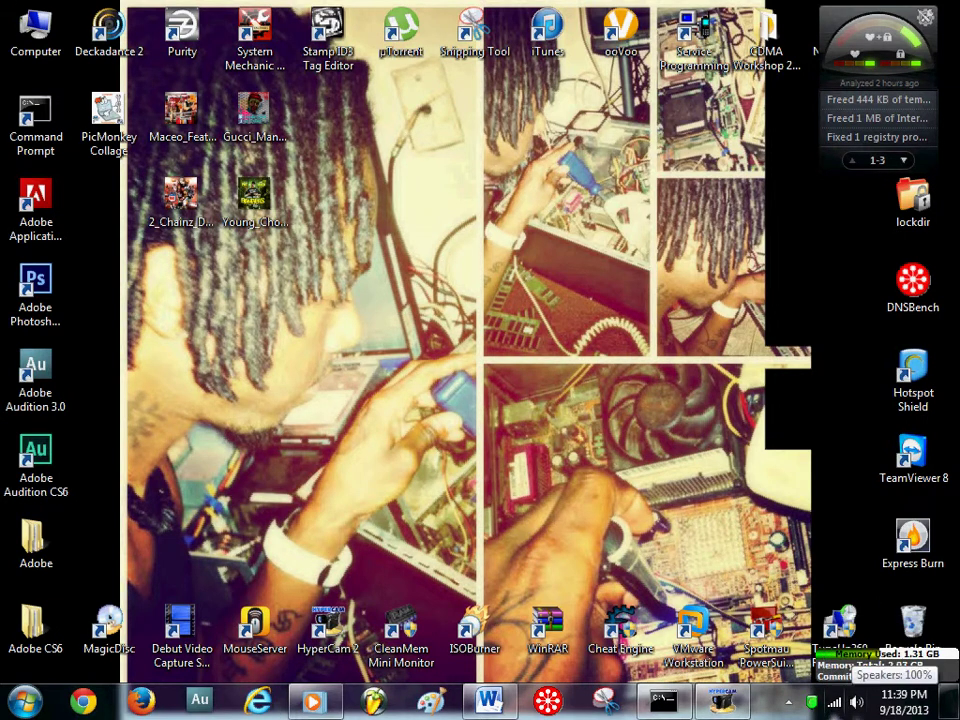
right_click(835, 705)
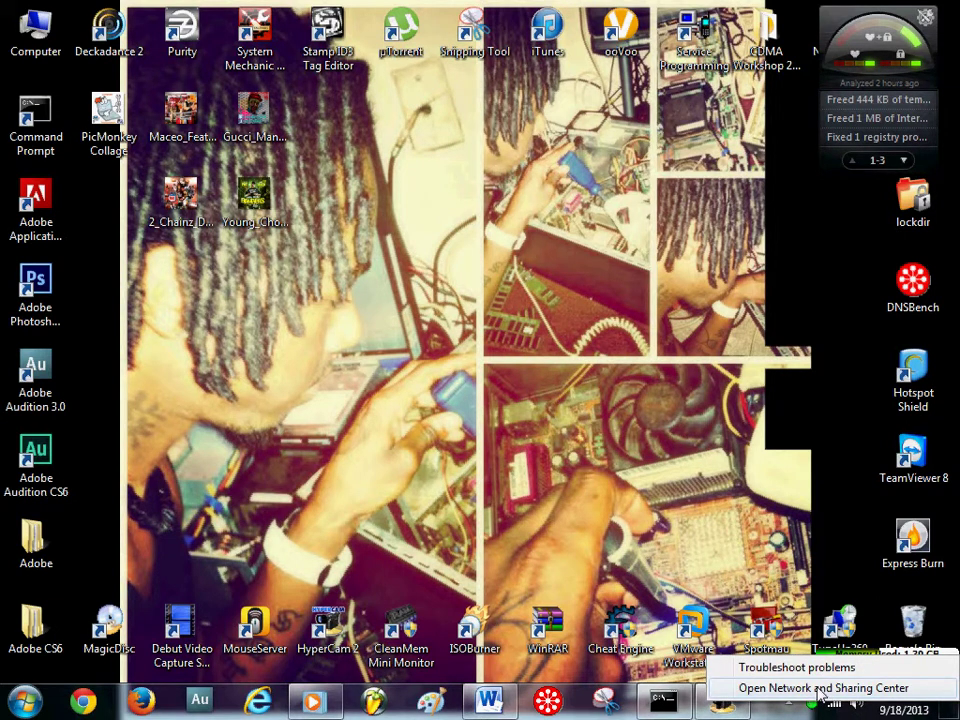
click(821, 689)
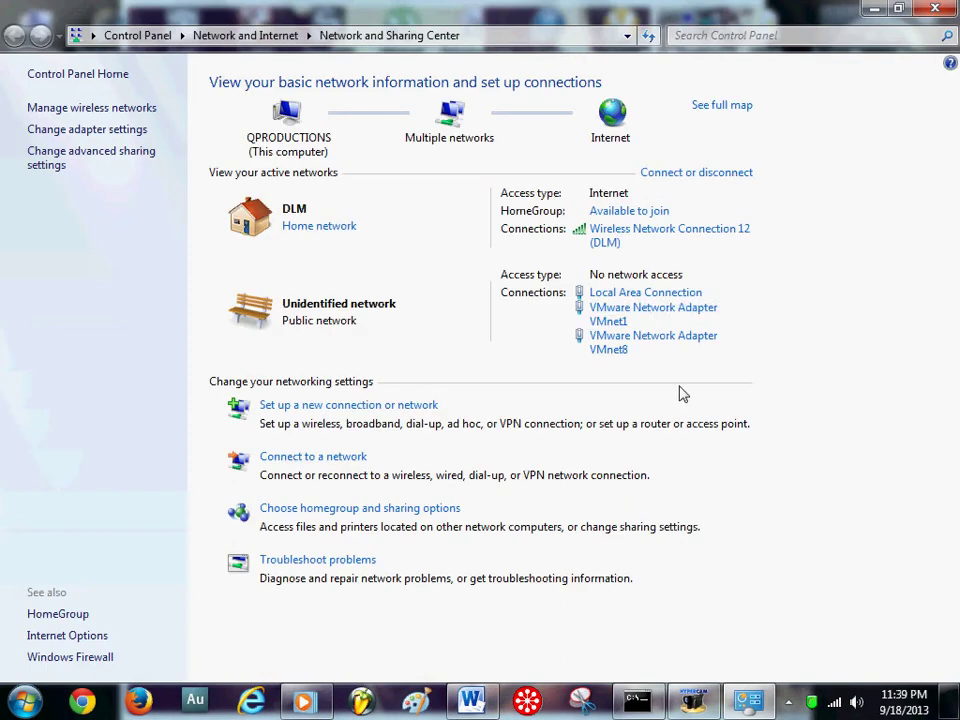
click(696, 242)
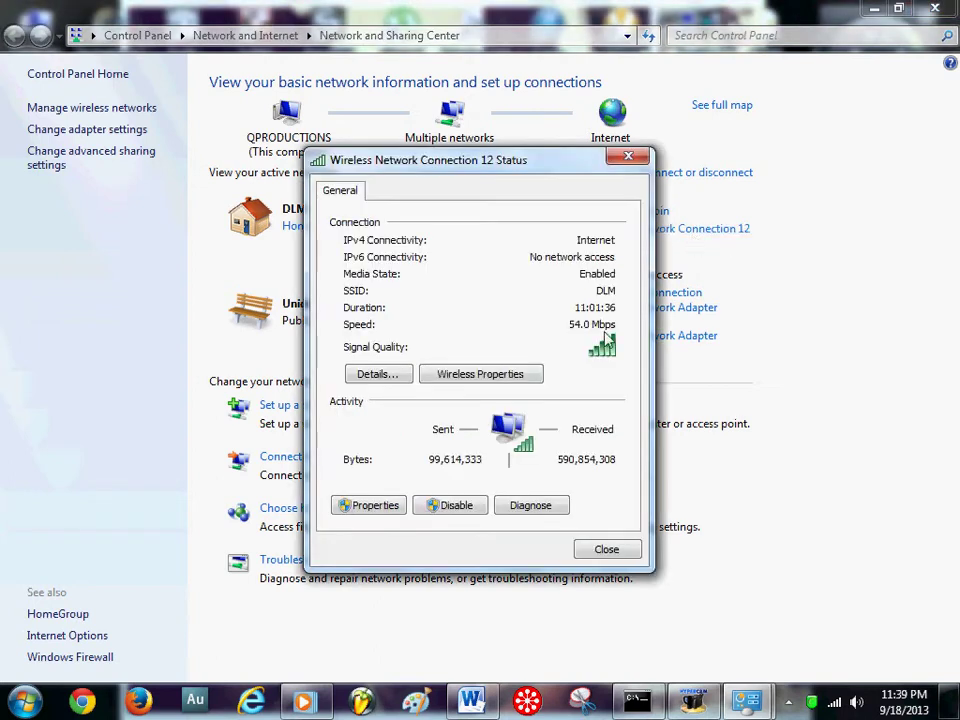
click(386, 507)
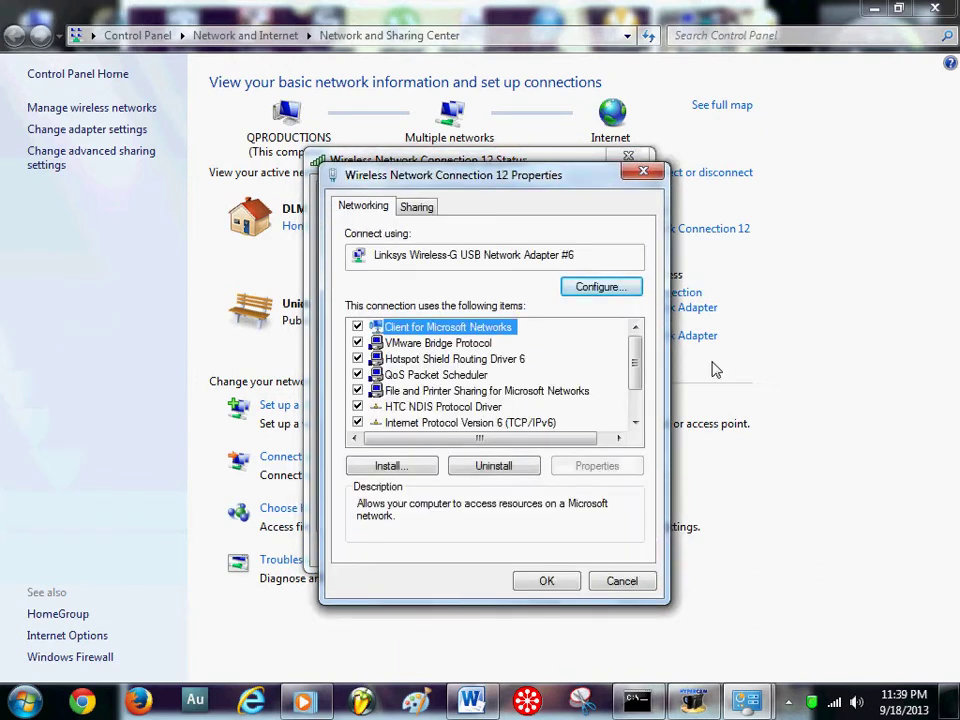
drag(634, 364, 634, 392)
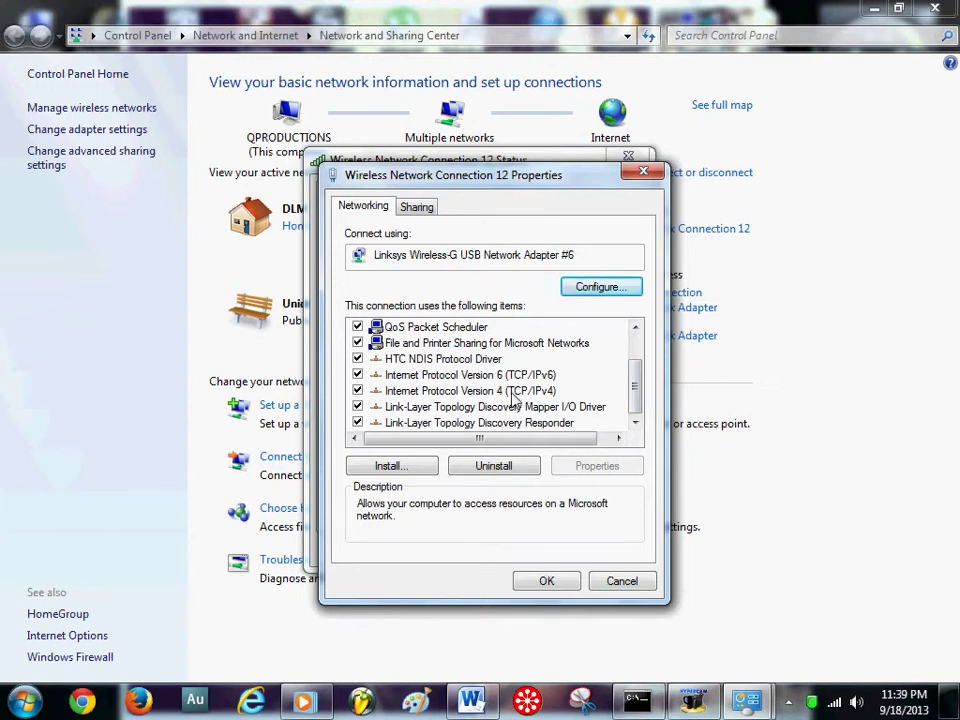
click(513, 394)
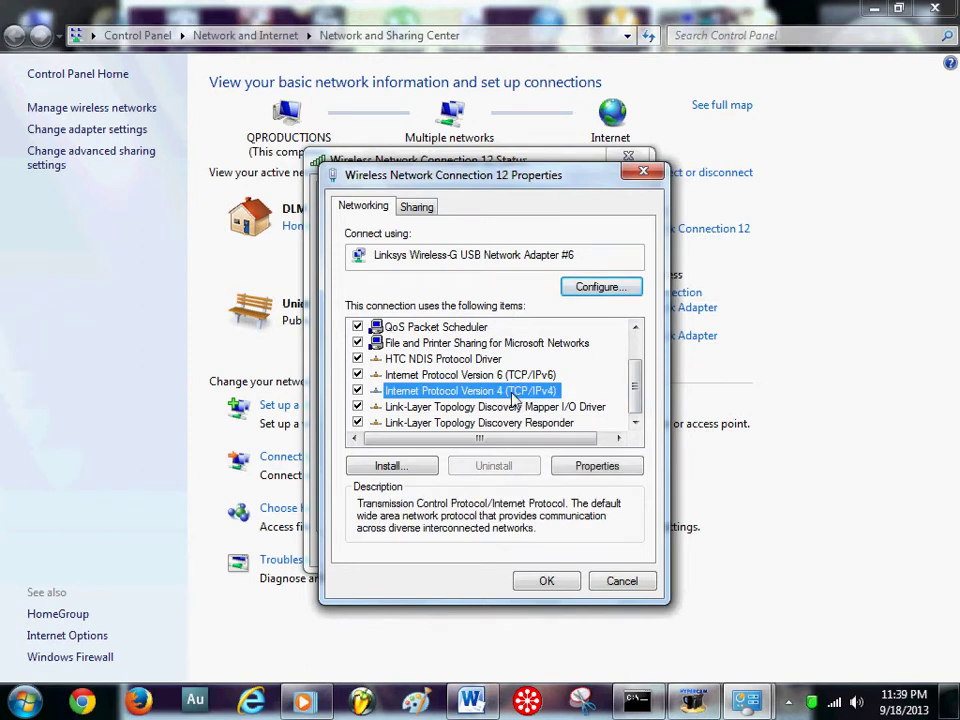
Step: In the TCP/IPv4 properties, switch DNS to automatic to clear the old servers, then back to manual
click(593, 470)
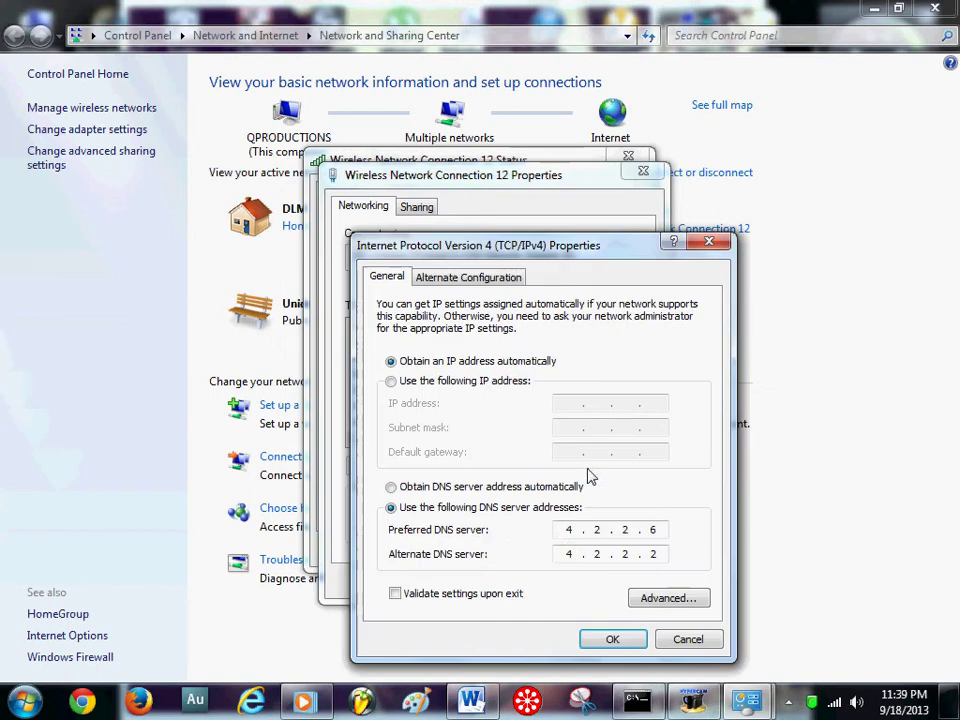
click(405, 487)
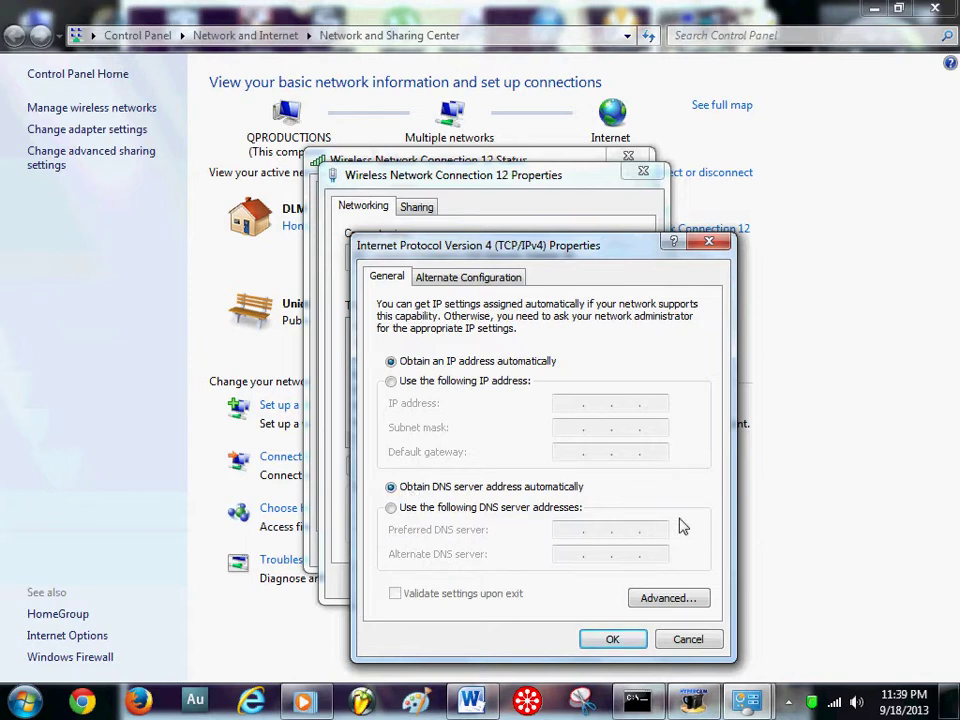
click(393, 508)
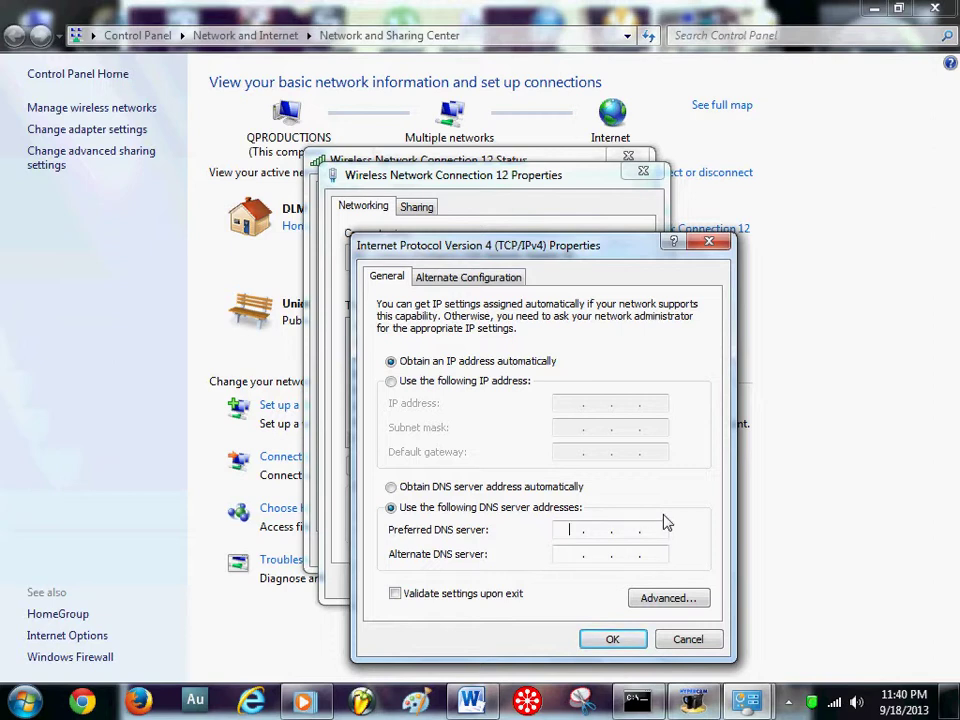
Step: Enter preferred DNS 4.2.2.6 and alternate DNS 4.2.2.2, then confirm with OK
text(3)
key(BackSpace)
text(4)
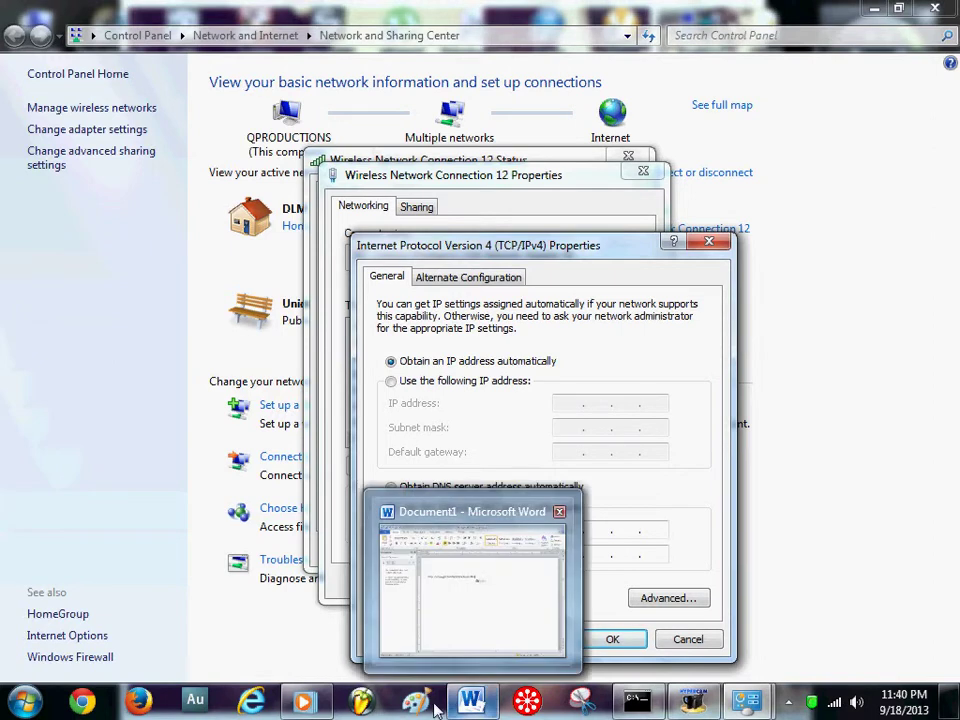
text(.2.2.)
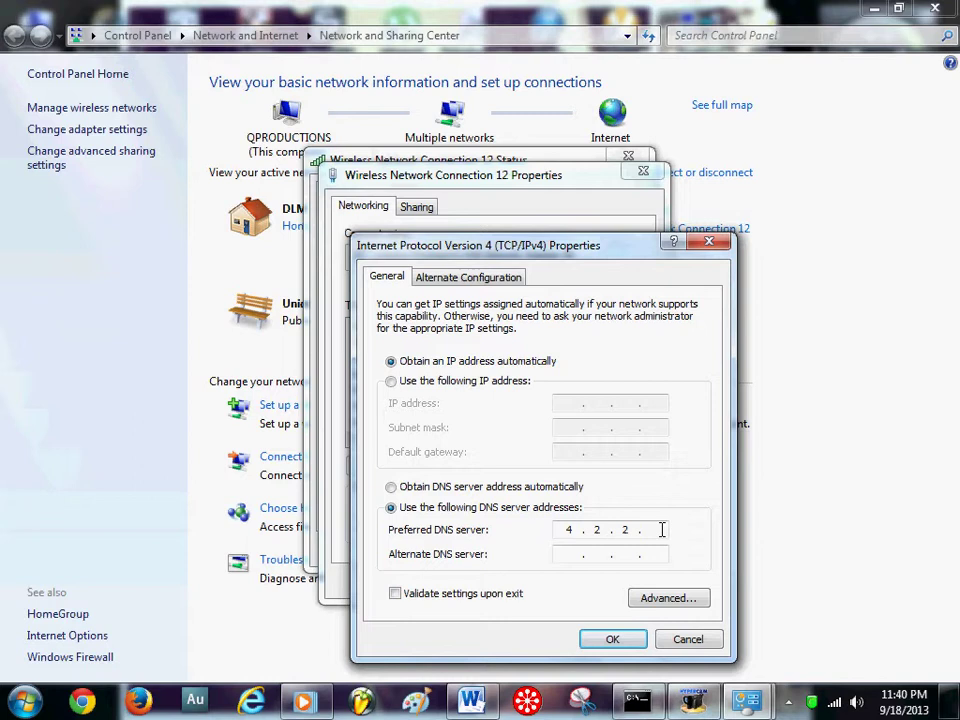
text(6)
click(567, 556)
text(4.2.2.2)
click(630, 640)
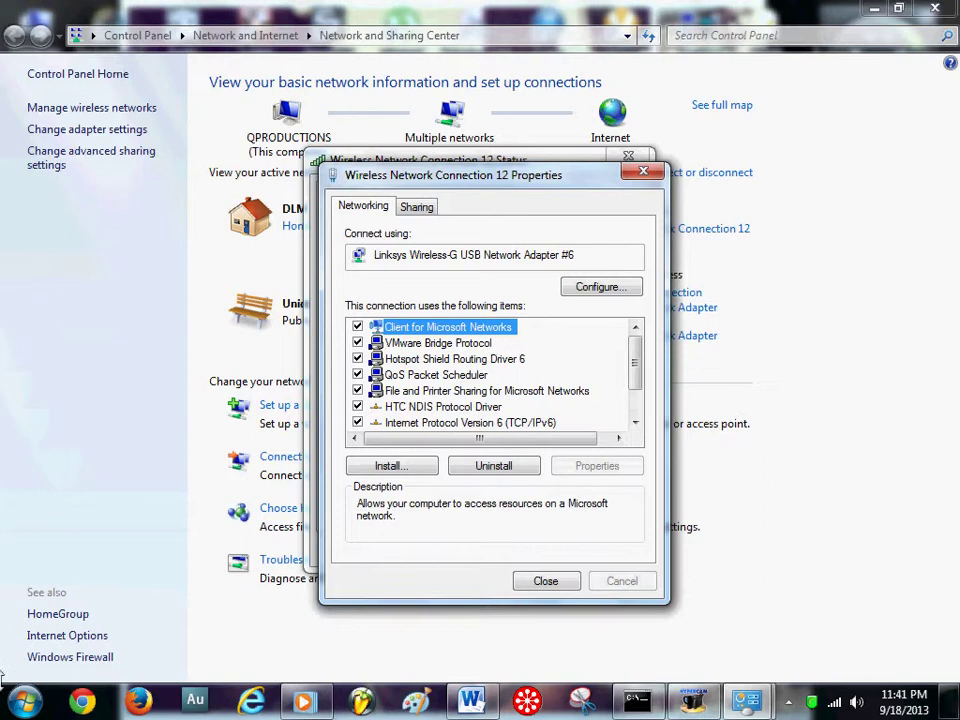
Step: Launch Notepad from the Start menu and type 'Fort B.' with the first address 4.2.2.4
key(super)
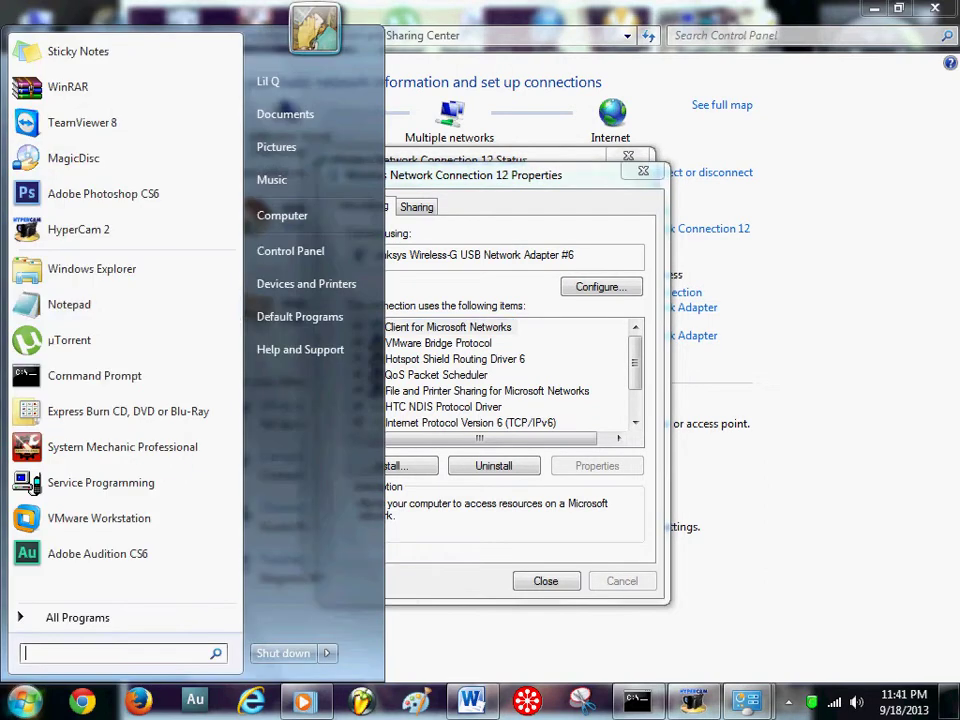
click(129, 311)
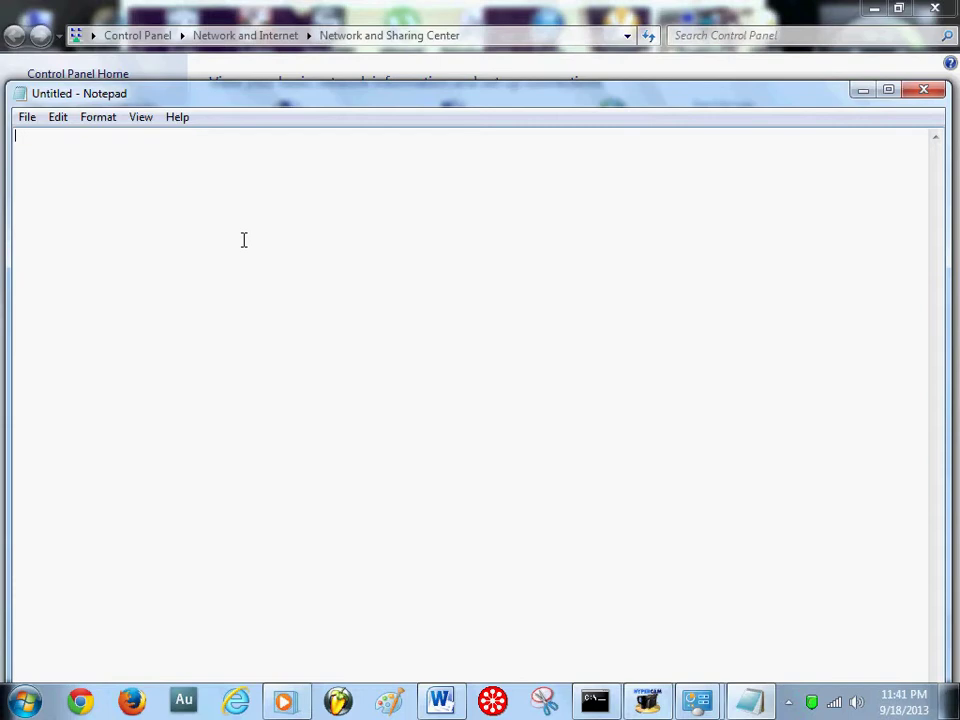
text(b)
key(BackSpace)
key(BackSpace)
key(BackSpace)
key(BackSpace)
text(Fort)
text(B. 4.2.2.4)
Step: Add 4.2.2.1, 4.2.2.3, 4.2.2.2 and 4.2.2.5 on separate lines, then select the addresses
key(Return)
text(4.2.2.1)
key(Return)
text(4.2.)
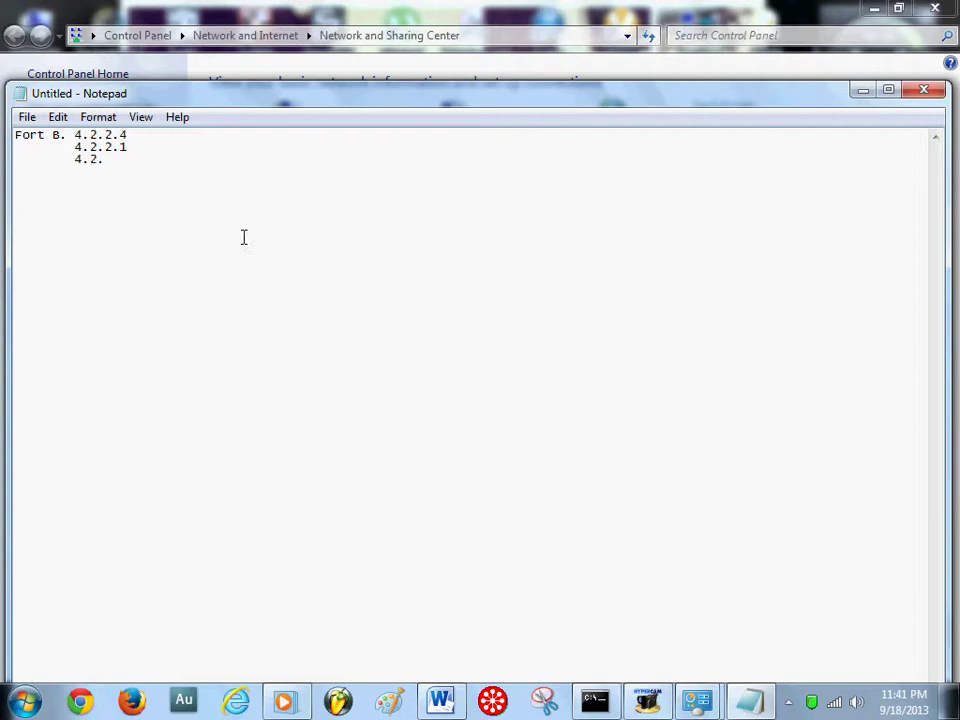
text(2.3)
key(Tab)
text(4.2.2.2)
key(Return)
text(4.2.2.5)
drag(240, 225, 70, 133)
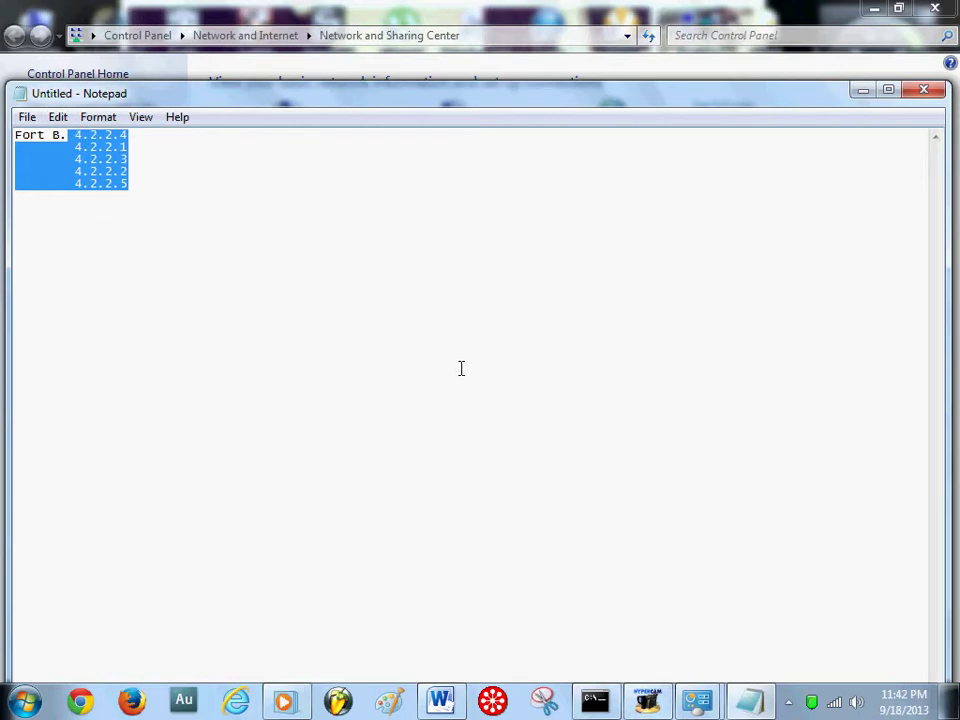
Step: Reopen Wireless Network Connection 12's TCP/IPv4 properties and move the dialog higher on screen
right_click(836, 711)
click(825, 693)
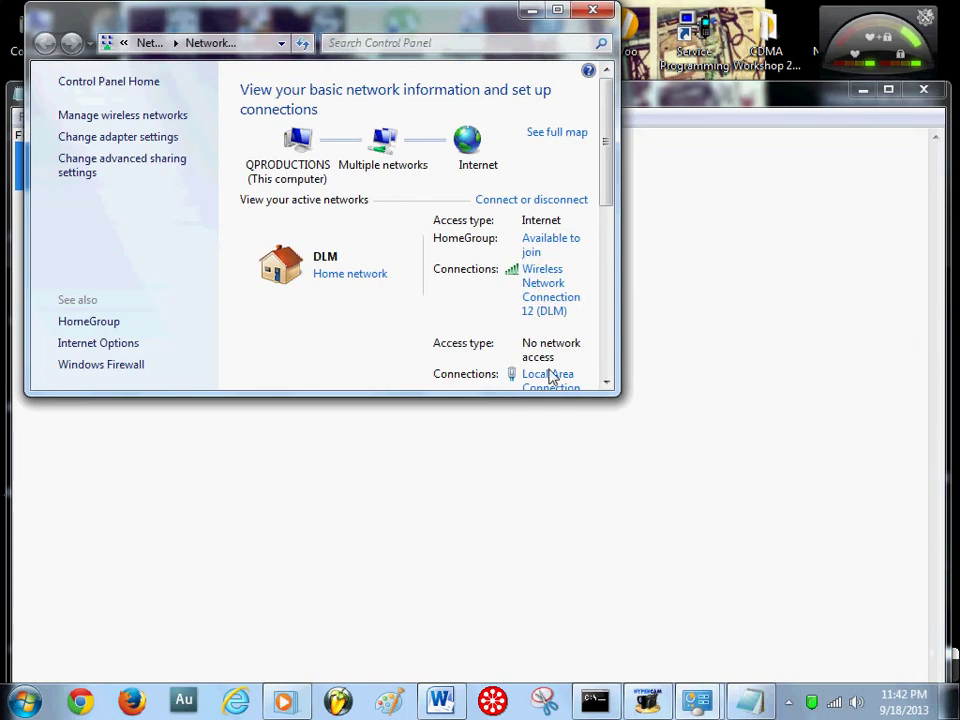
click(543, 283)
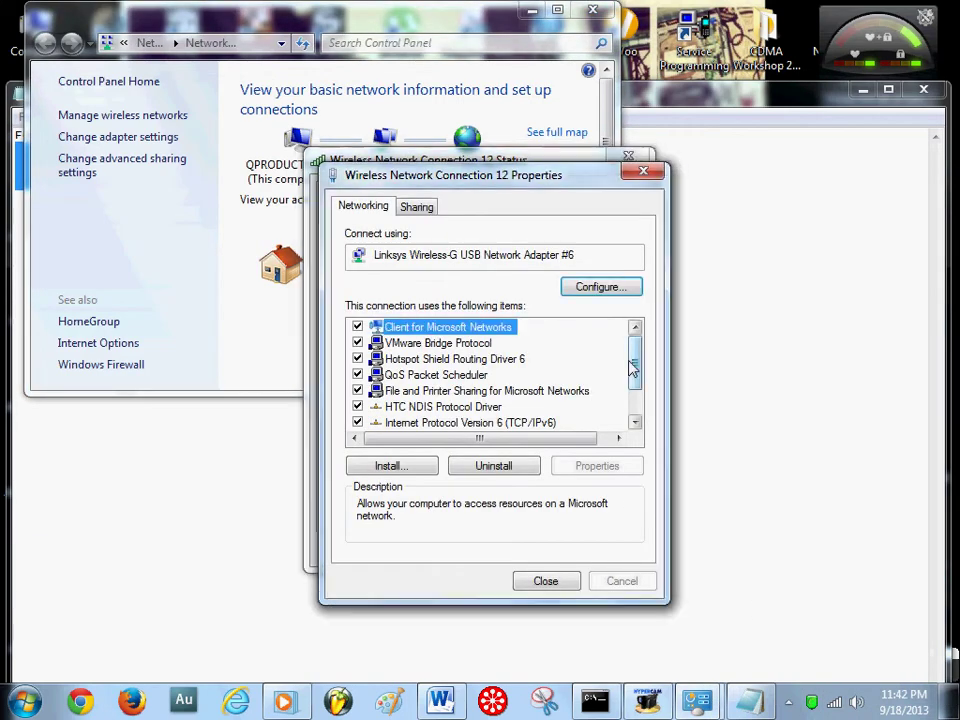
drag(632, 370, 637, 410)
click(545, 391)
click(585, 469)
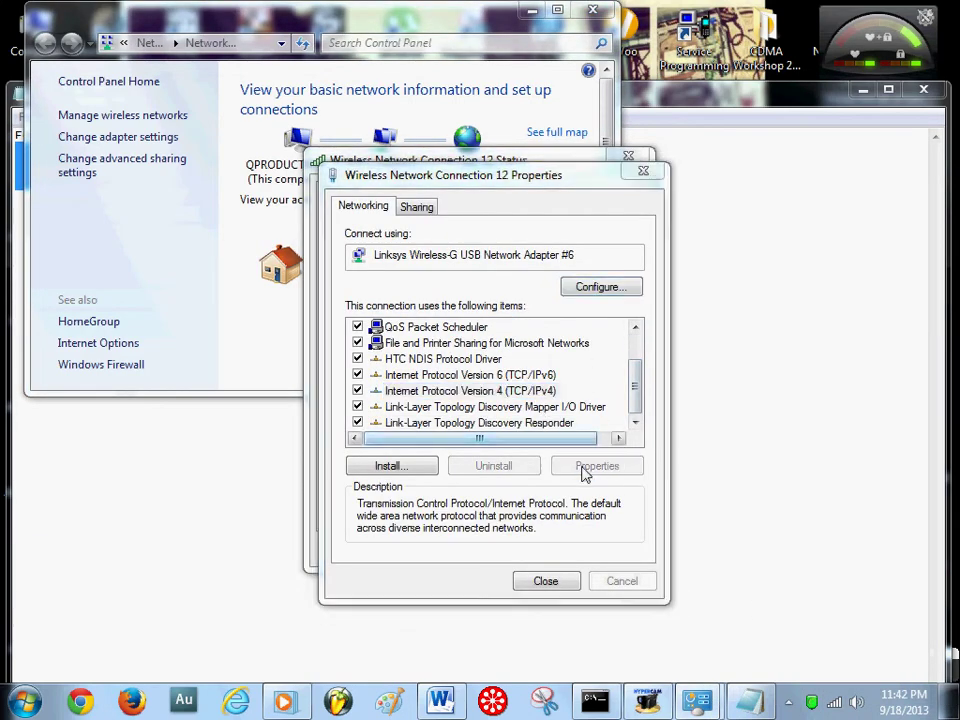
drag(549, 259, 546, 148)
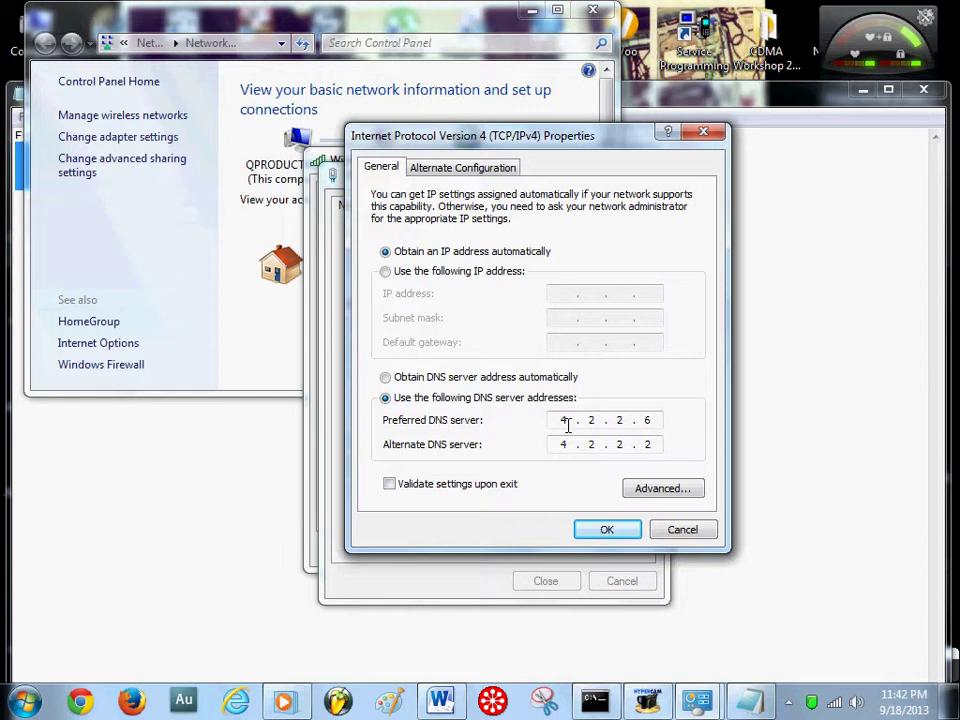
Step: Check the DNS entries 4.2.2.6 and 4.2.2.2, then bring the Notepad address list forward
double_click(648, 420)
click(588, 423)
double_click(560, 446)
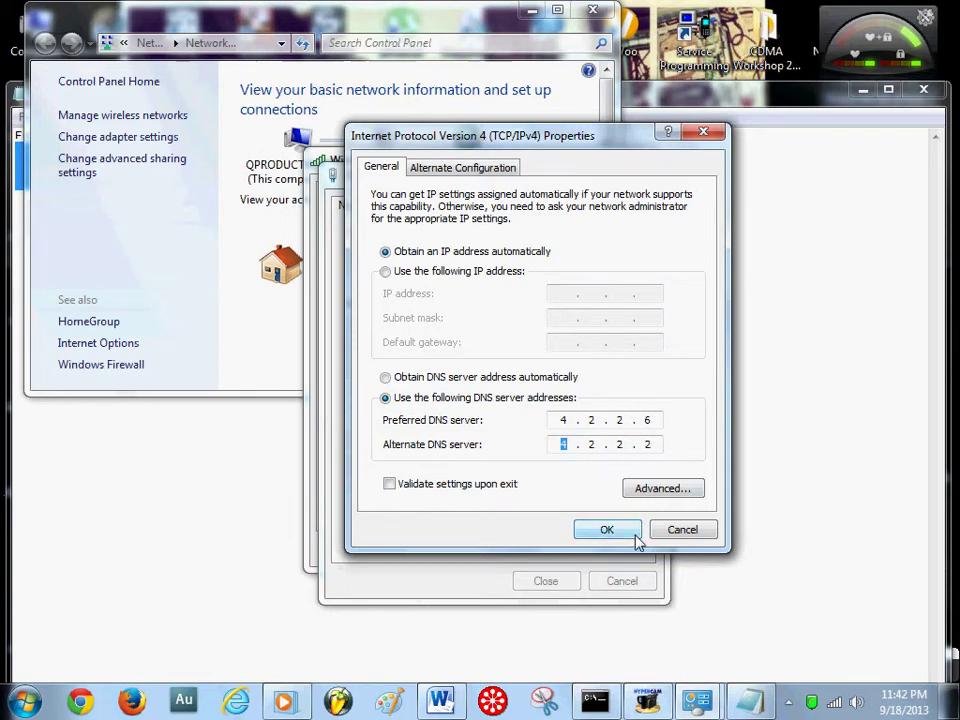
click(236, 455)
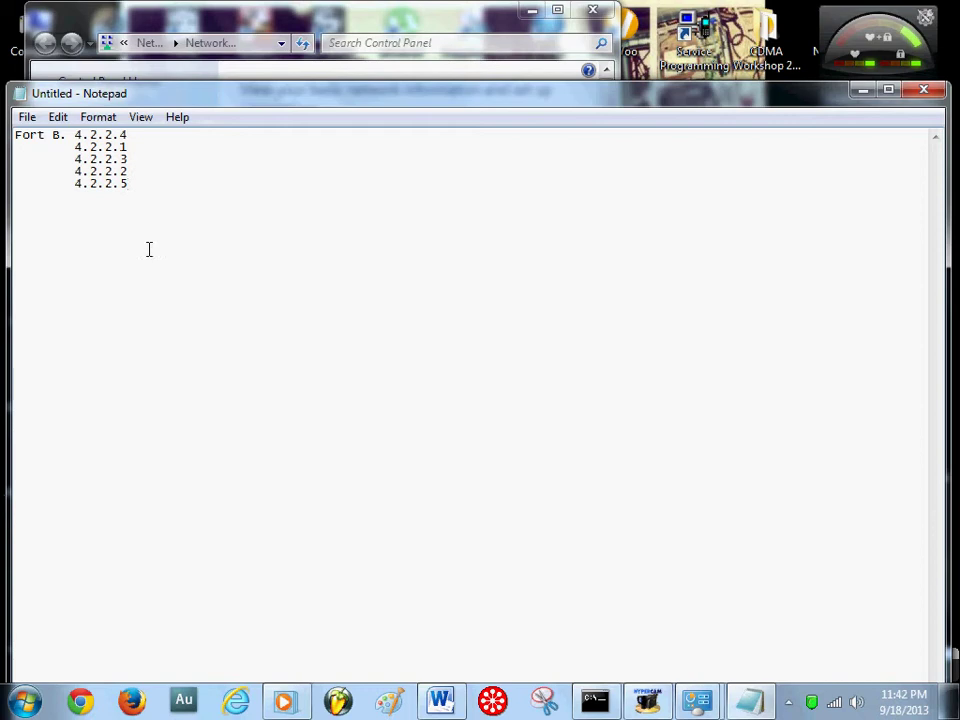
drag(128, 184, 76, 129)
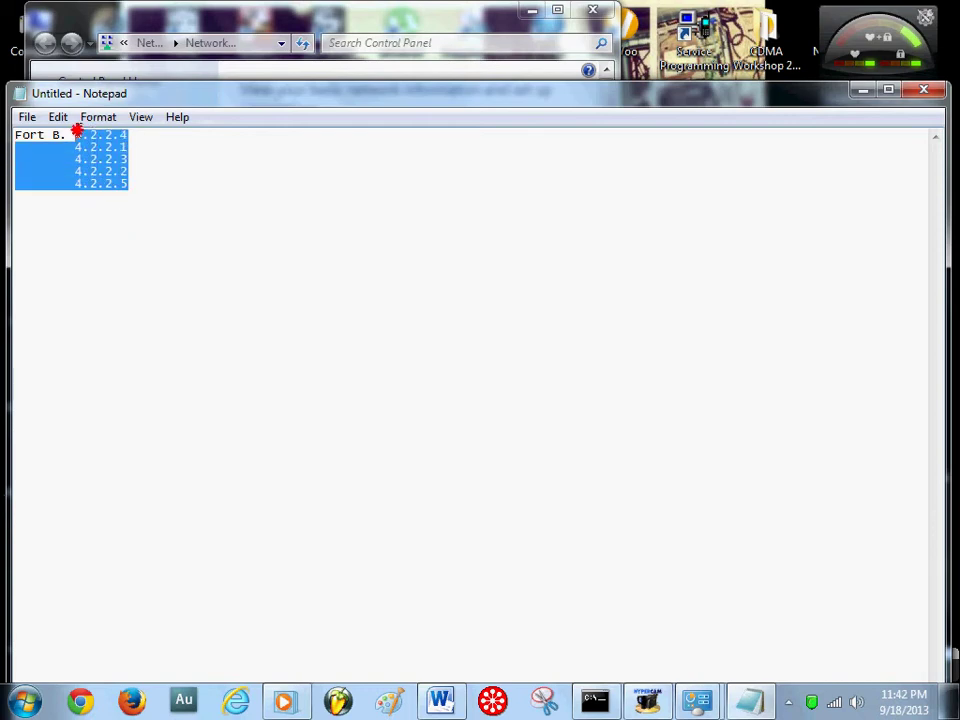
click(76, 130)
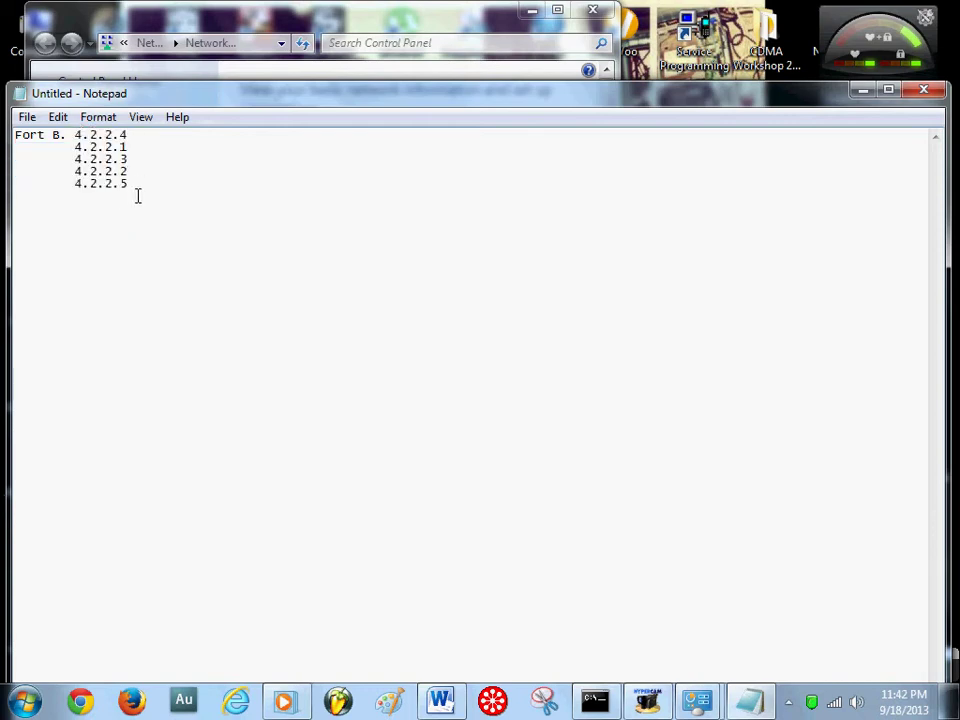
click(90, 148)
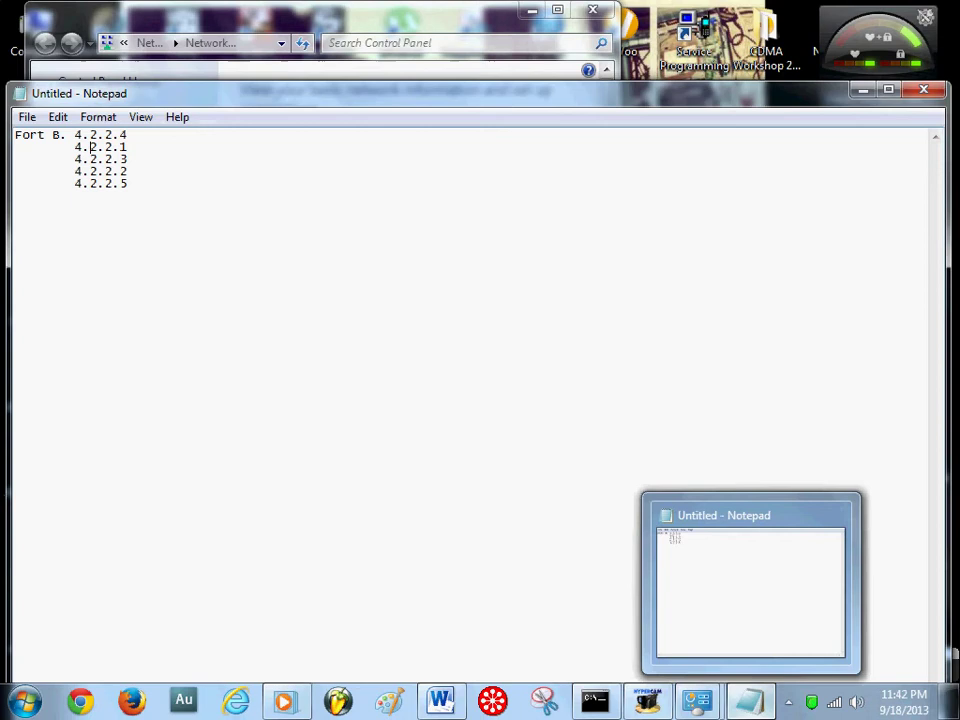
click(750, 700)
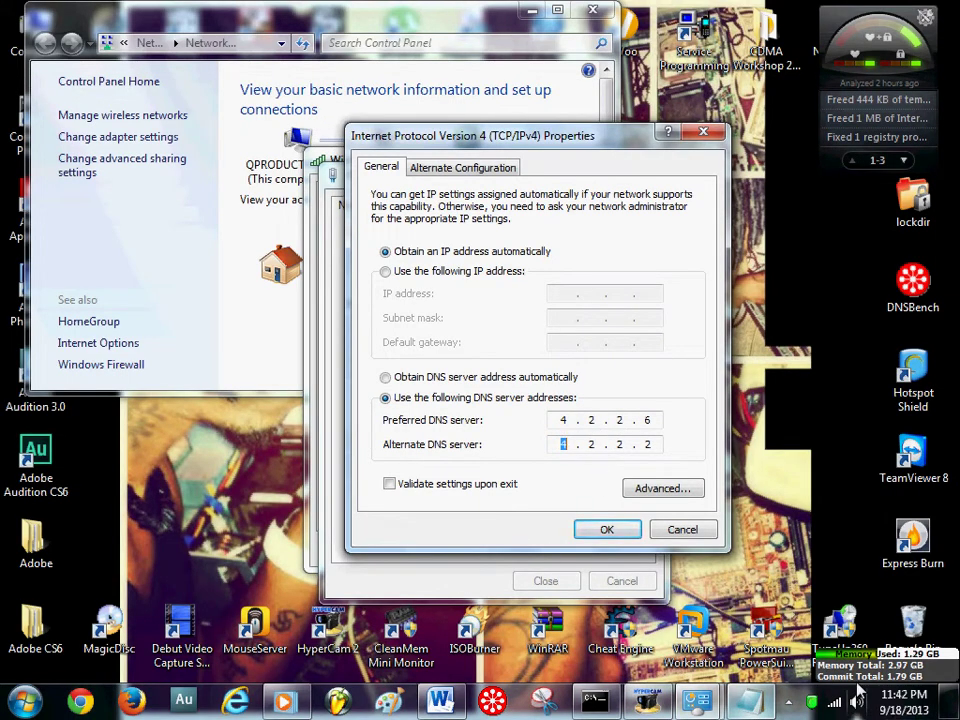
click(752, 702)
click(283, 261)
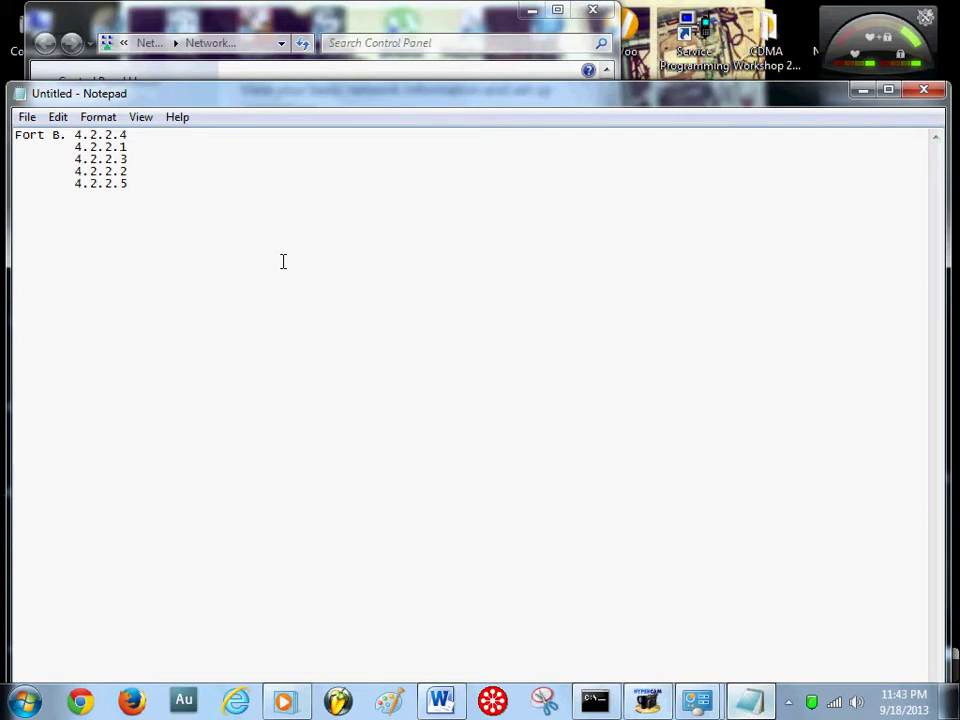
Step: Type 'Google 8.8.8.8.' and '8.8.4.4.' on new lines under the Fort B. list, then select them
text(Gooog)
key(BackSpace)
text(gle 8.8.8.8.)
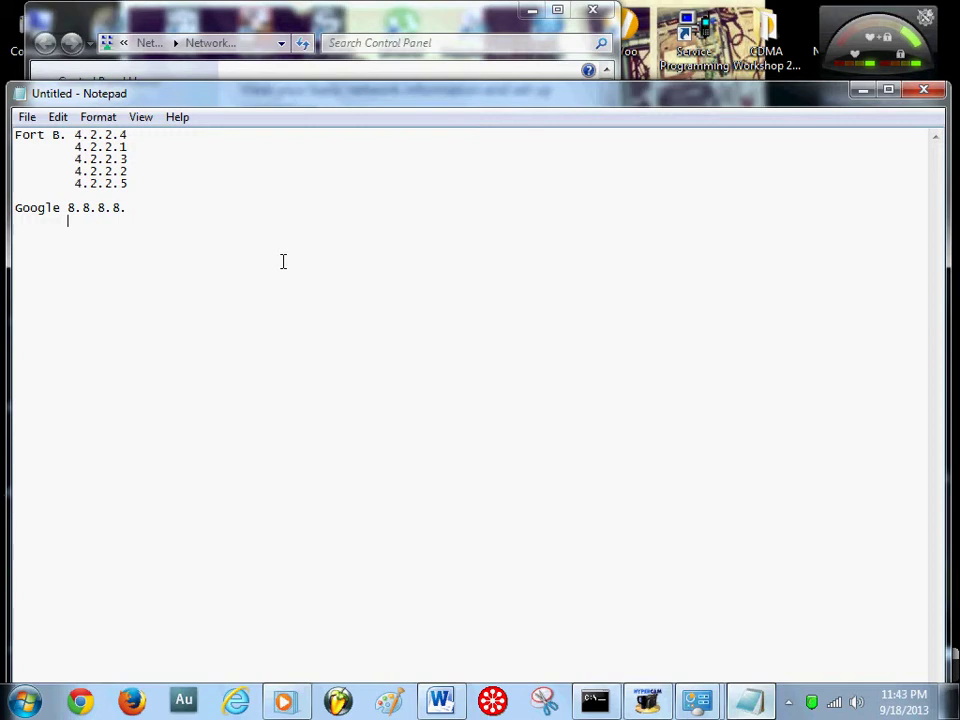
key(Return)
text(8.8.4.4.)
drag(156, 238, 67, 207)
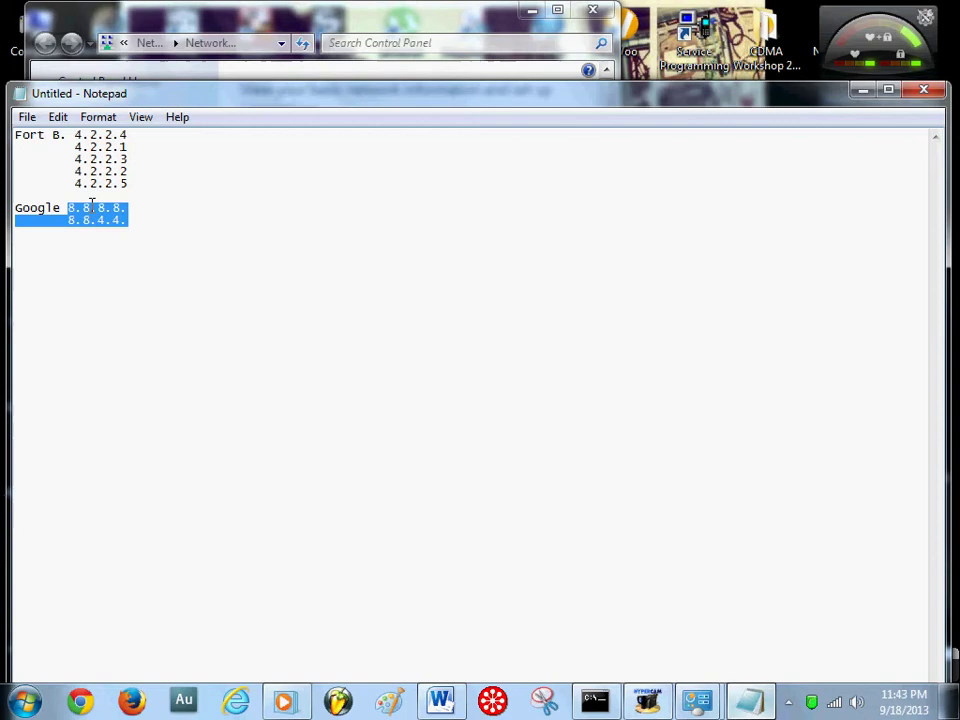
Step: Cancel the TCP/IPv4 dialog and close the adapter Properties and Status windows
mouse_move(690, 683)
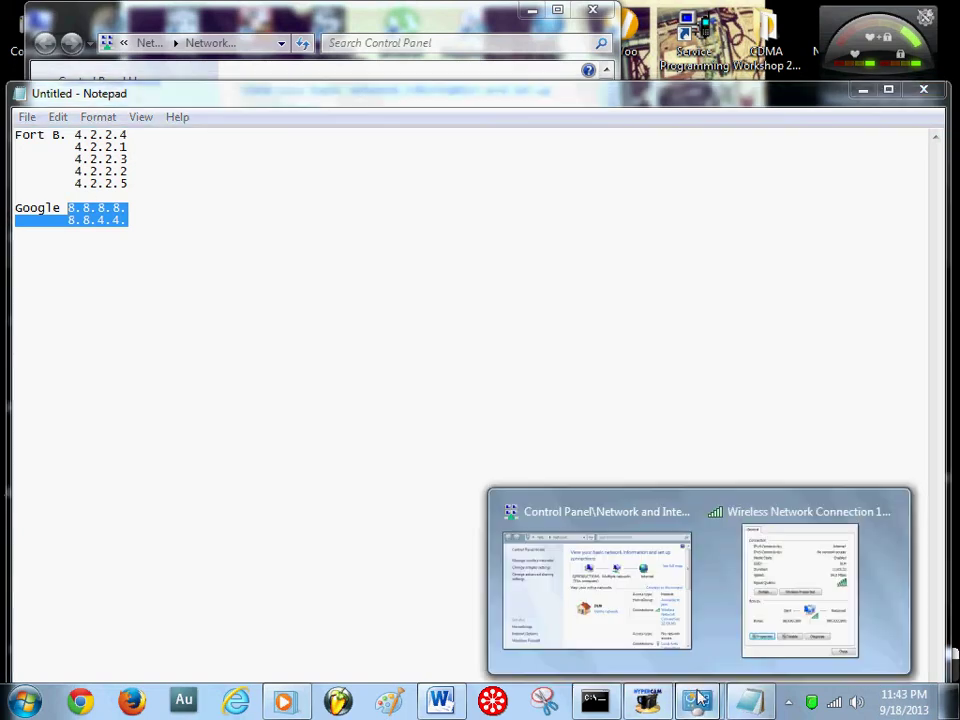
click(724, 602)
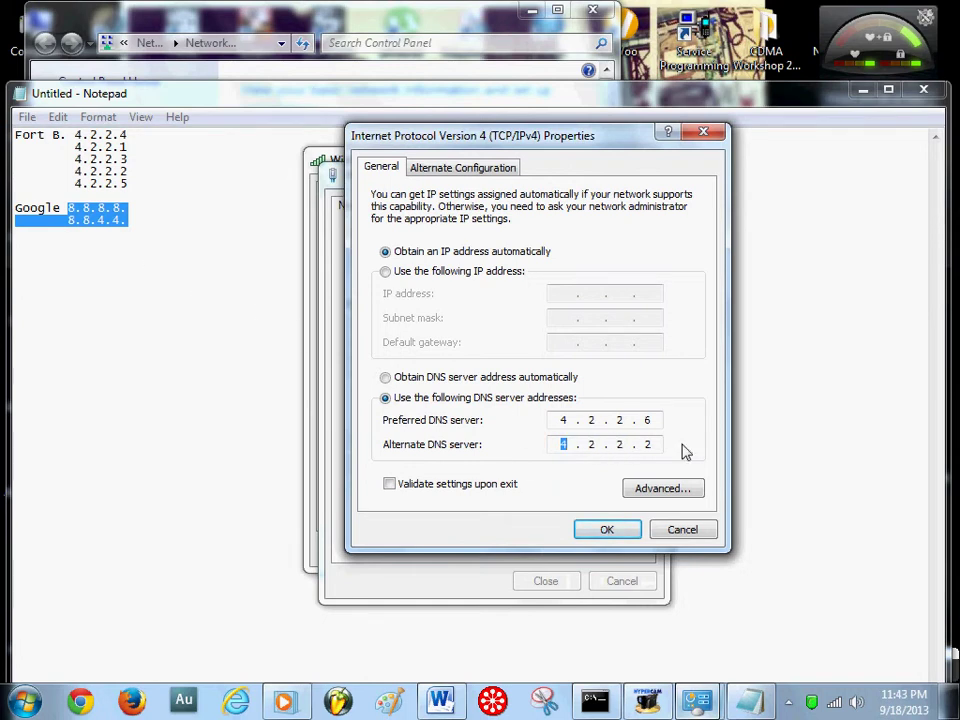
click(666, 530)
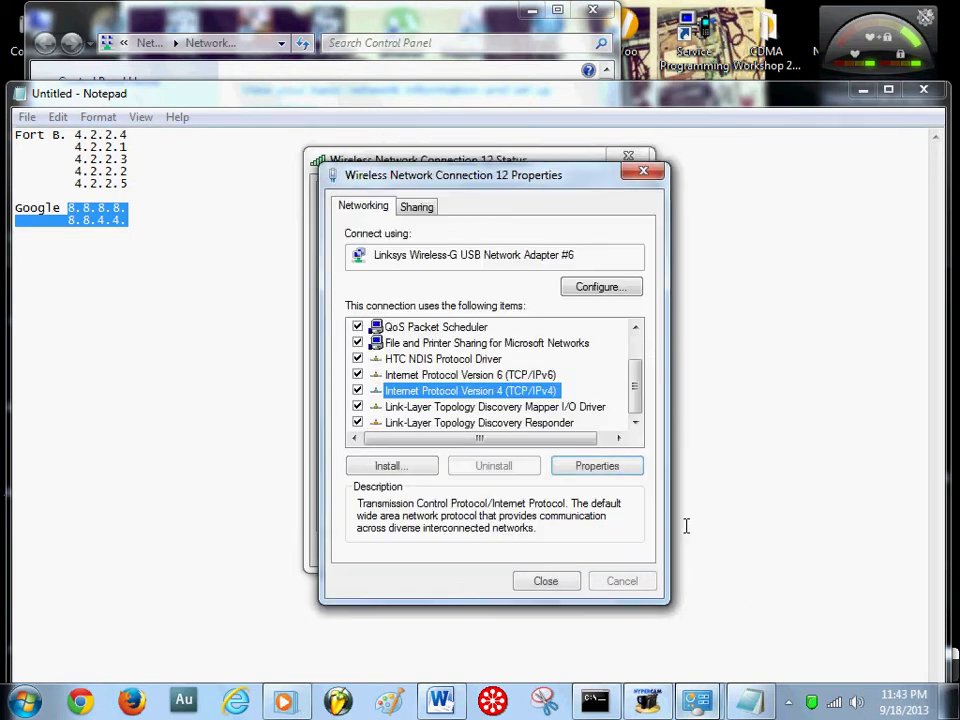
click(642, 172)
click(638, 162)
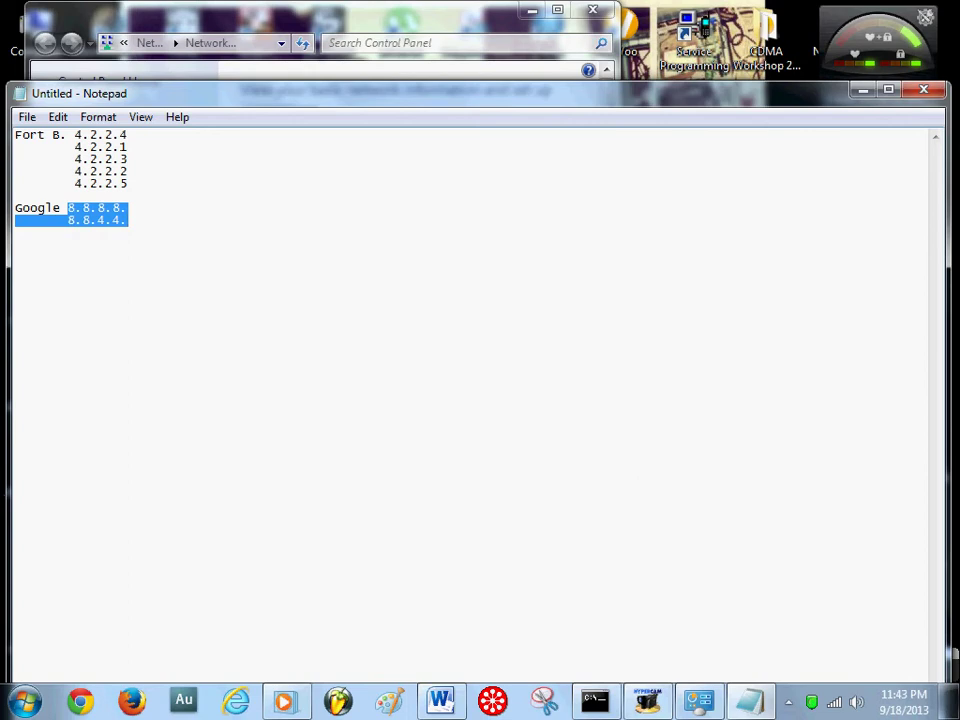
Step: Close the Notepad note without saving it
click(928, 92)
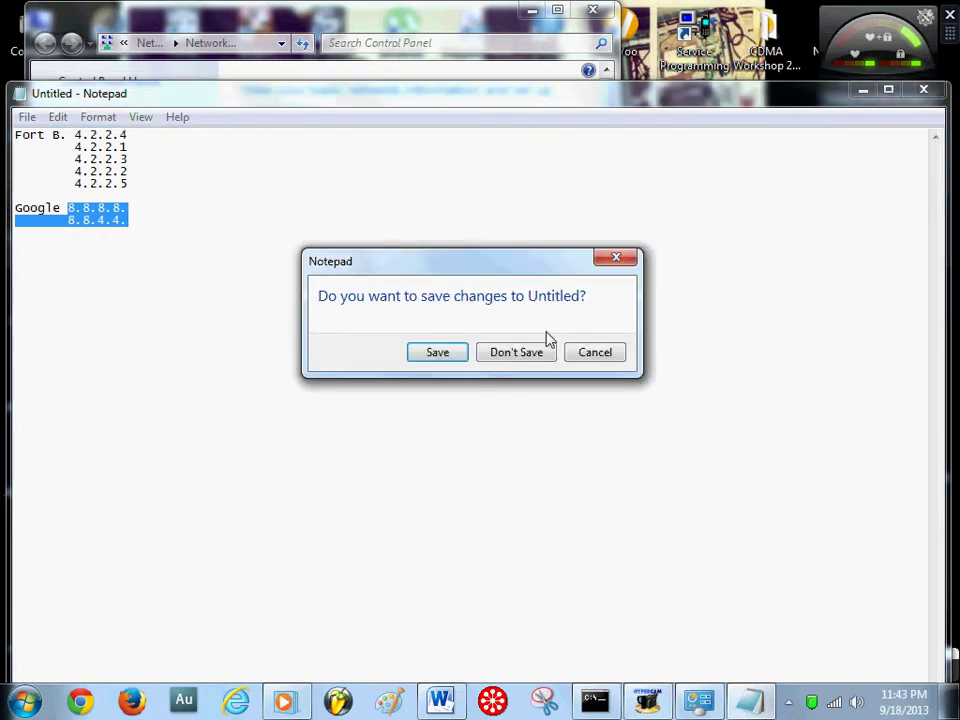
click(585, 358)
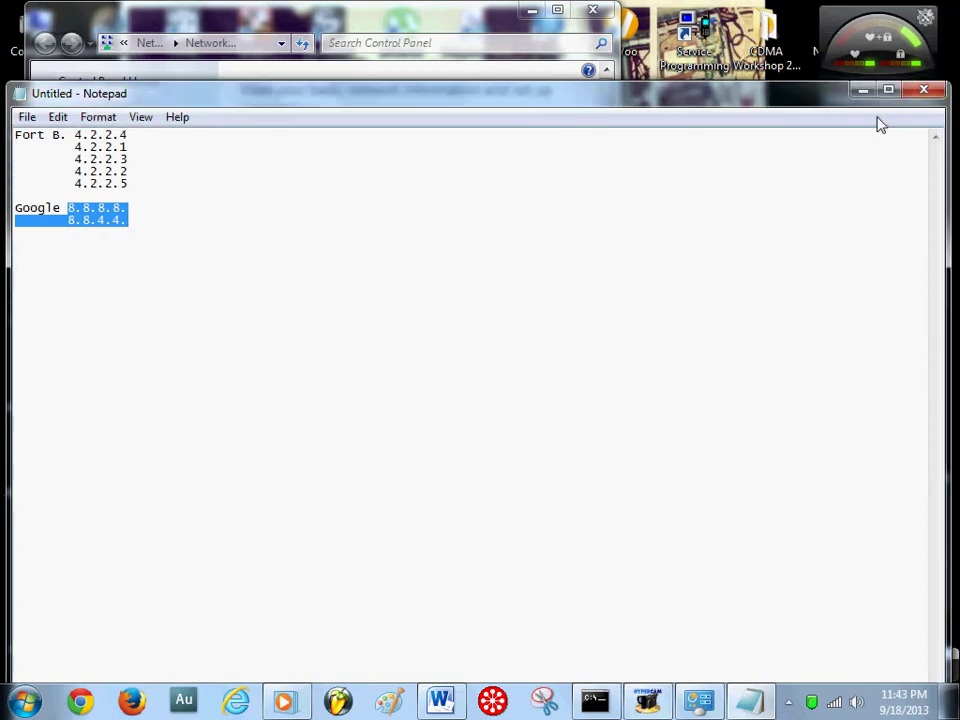
click(924, 90)
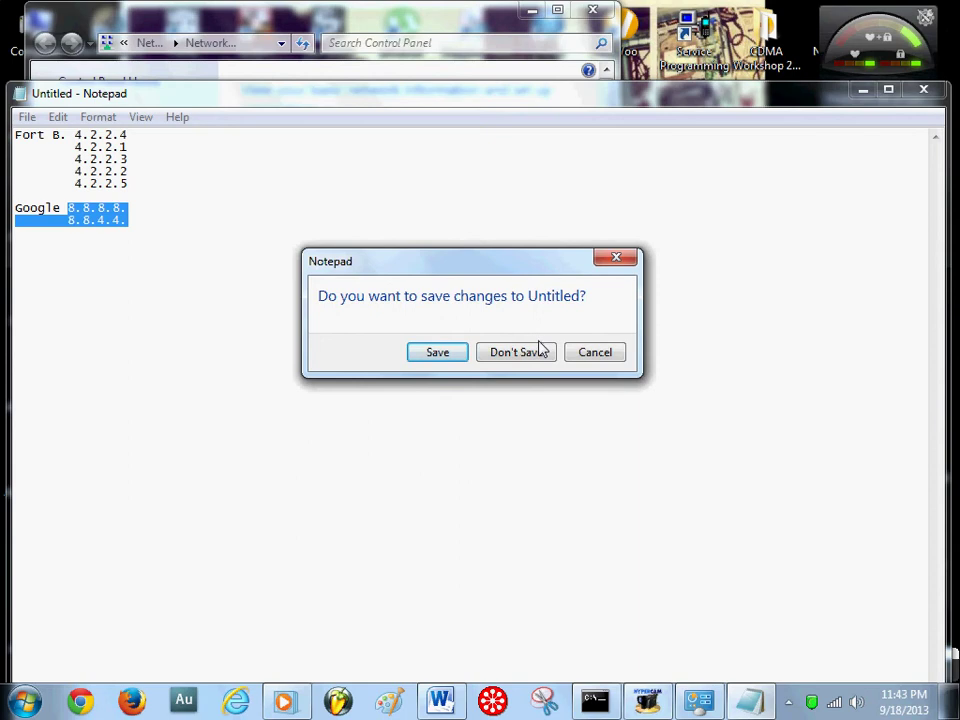
click(540, 347)
Step: Close the network window and launch cmd from Start search using Run as administrator
click(593, 10)
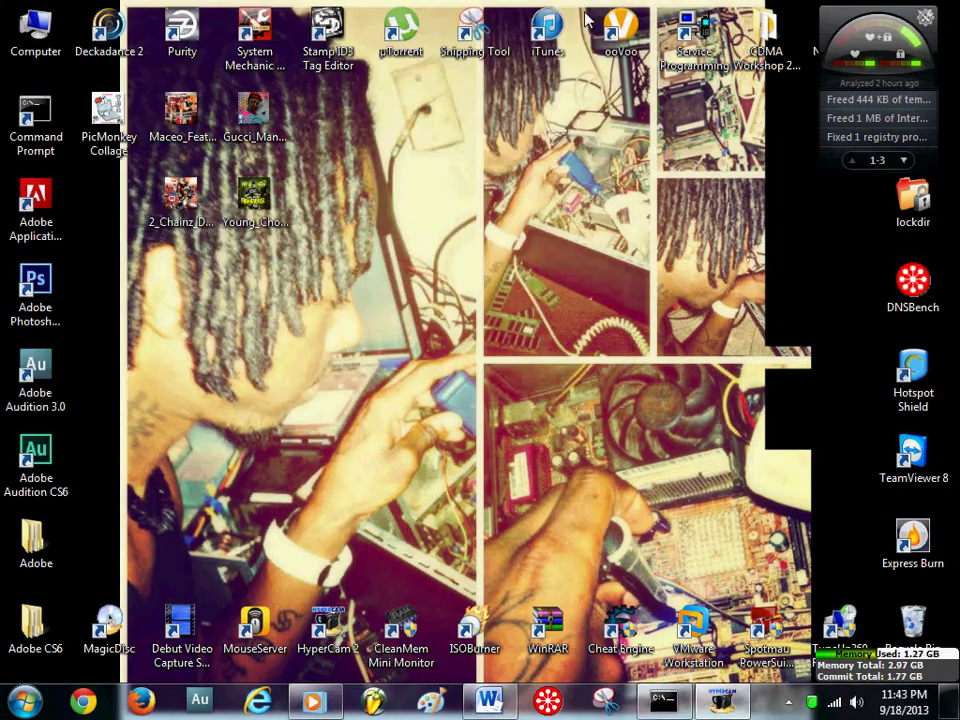
click(24, 698)
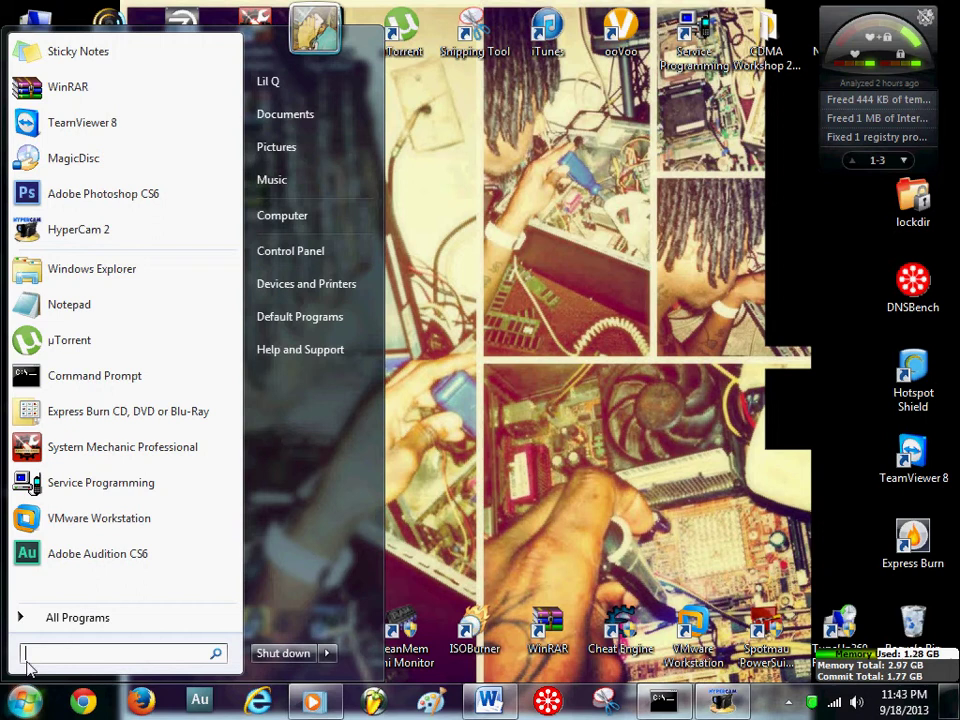
text(CMD)
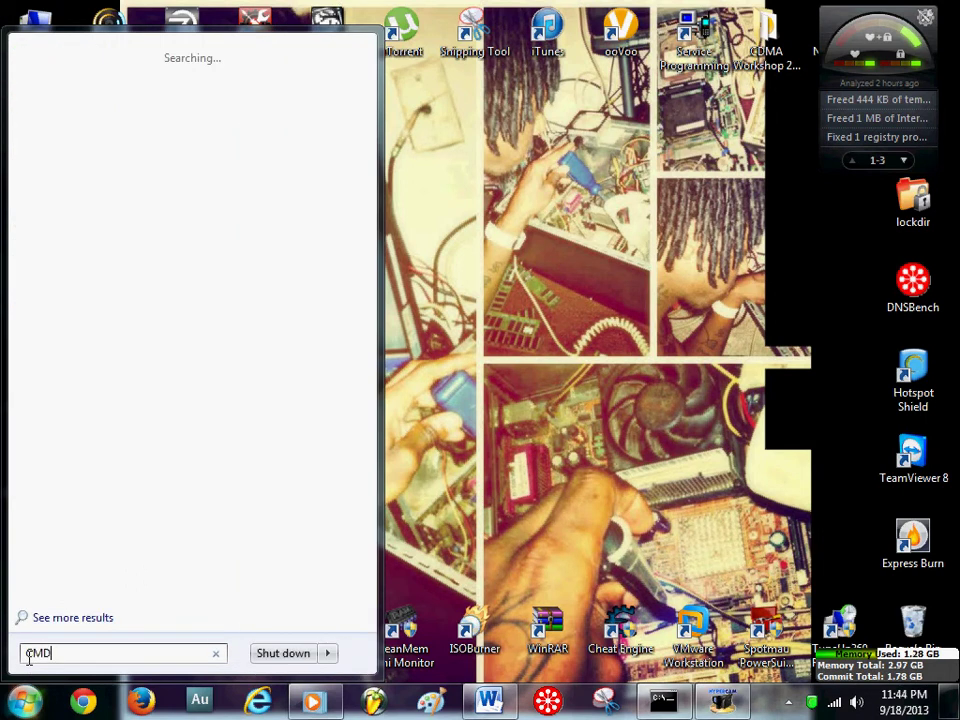
key(Return)
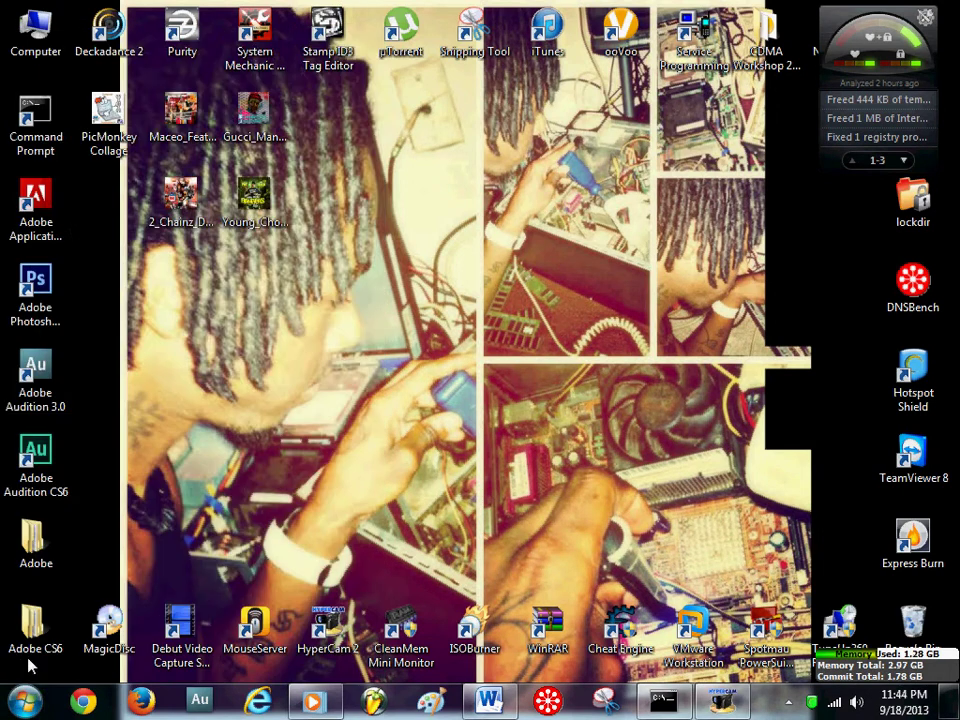
click(651, 57)
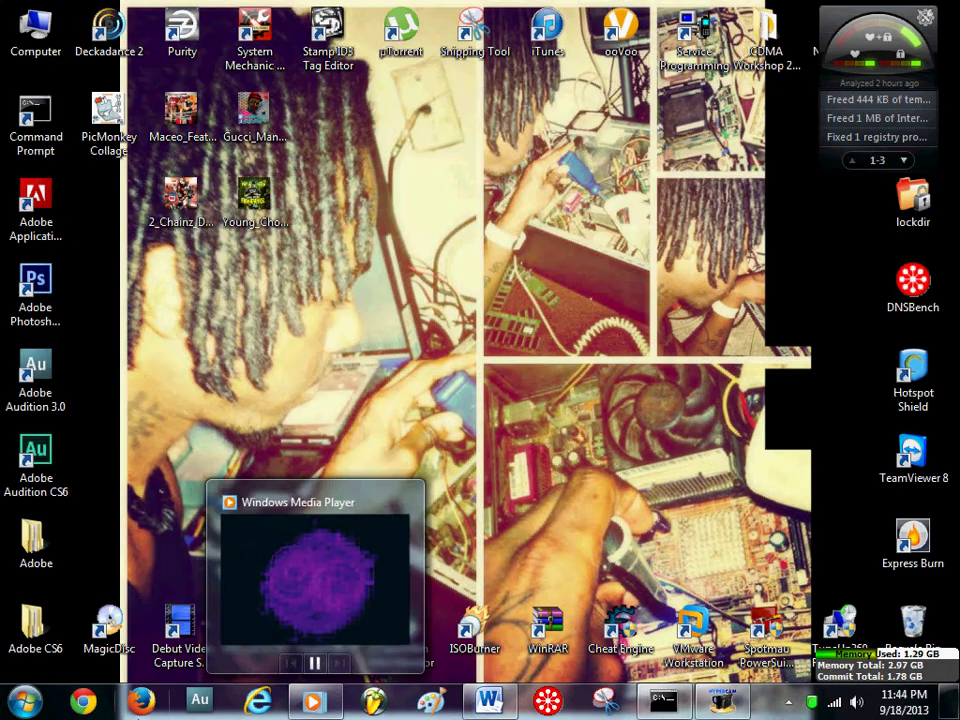
click(33, 701)
text(cmdf)
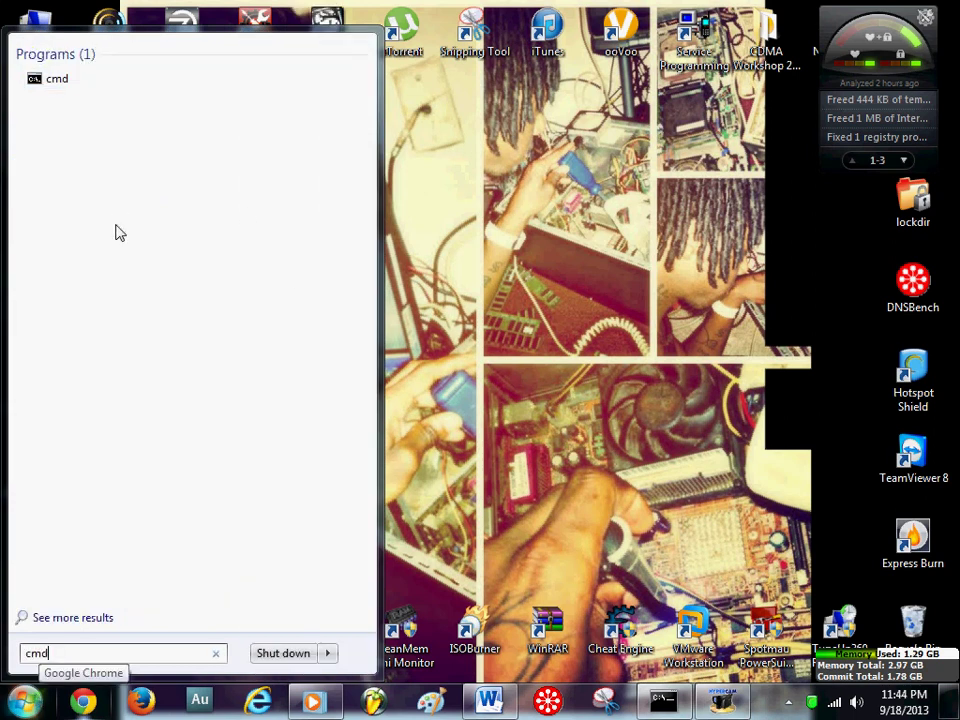
right_click(36, 80)
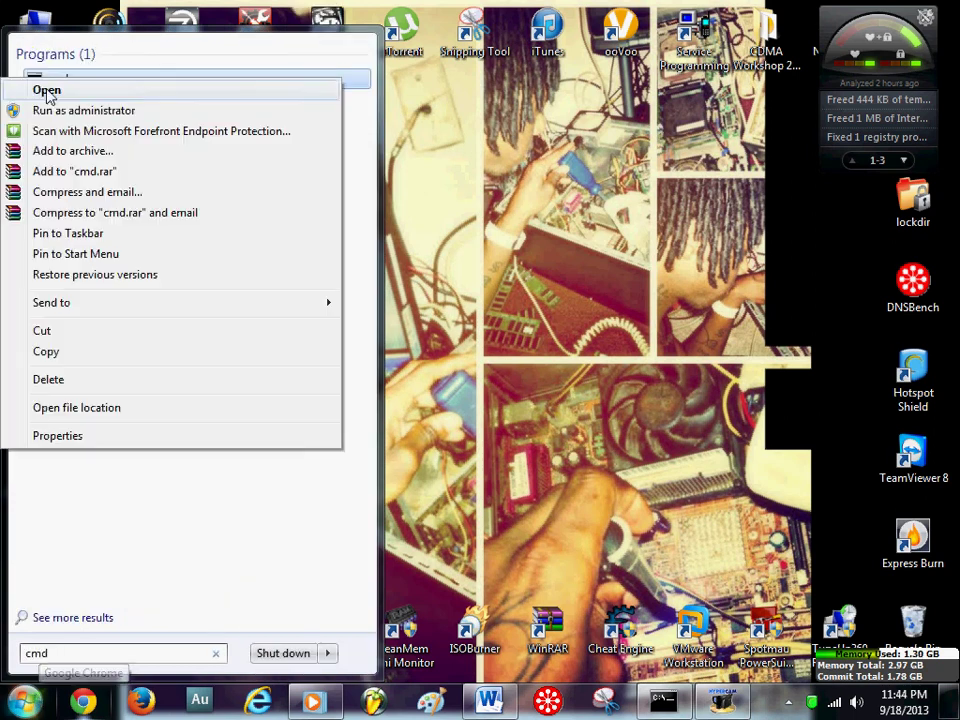
click(62, 107)
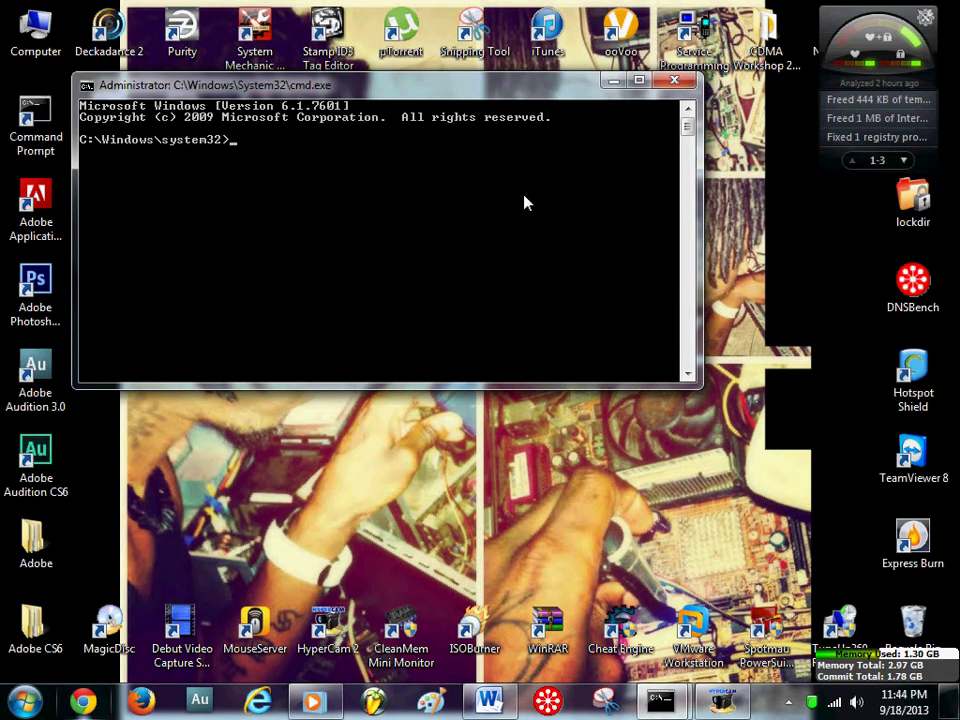
Step: Run ipconfig and scroll through each adapter's IPv4 address, subnet mask and gateway
text(ipconfig)
key(Return)
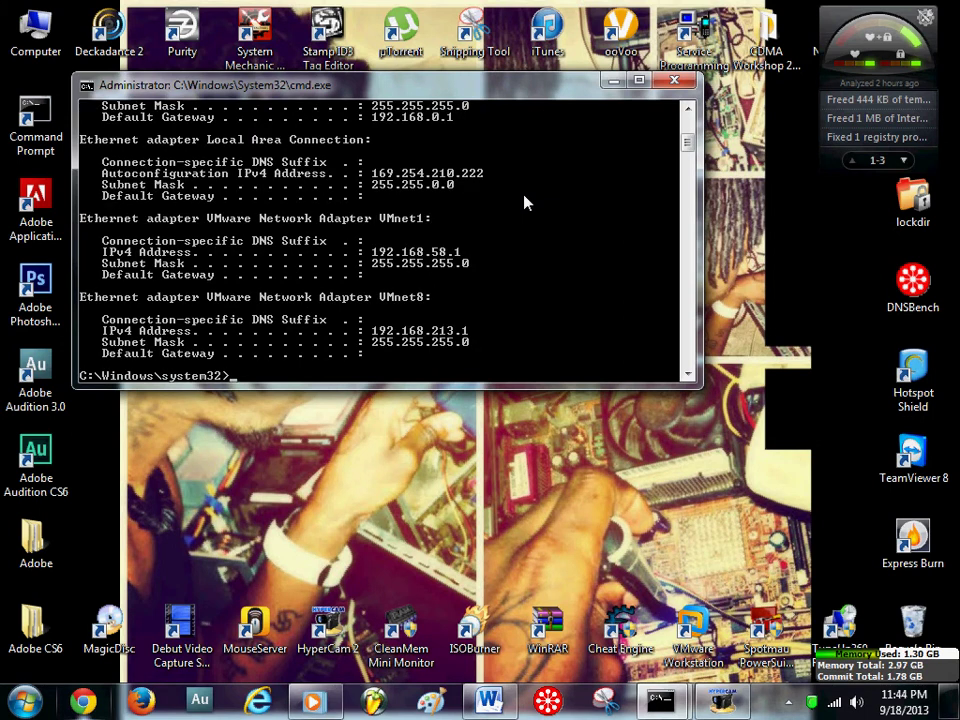
drag(687, 141, 686, 133)
scroll(687, 133, down, 7)
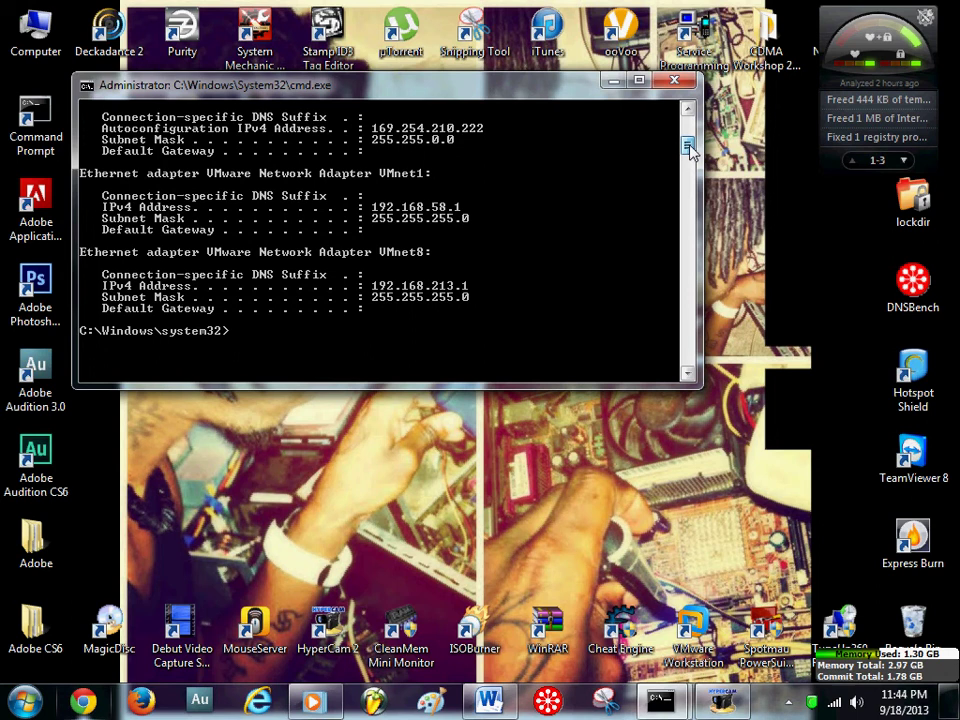
scroll(692, 152, down, 3)
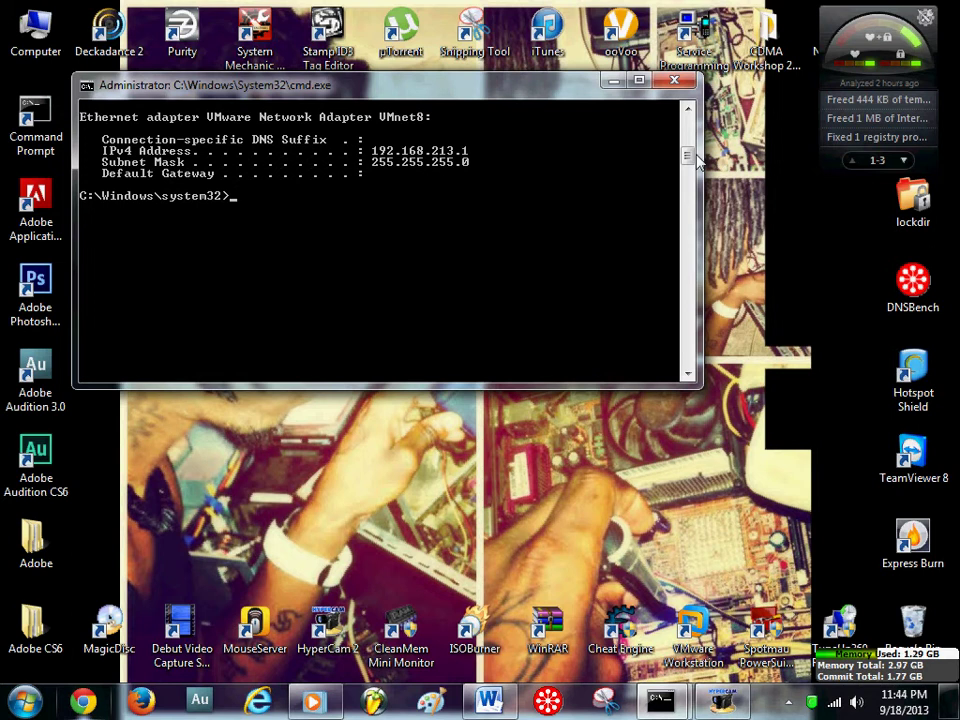
Step: Run 'ping 4.2.2.2 -t' and watch the steady replies scroll by
text(ping 4.2.2.2 -t)
key(Return)
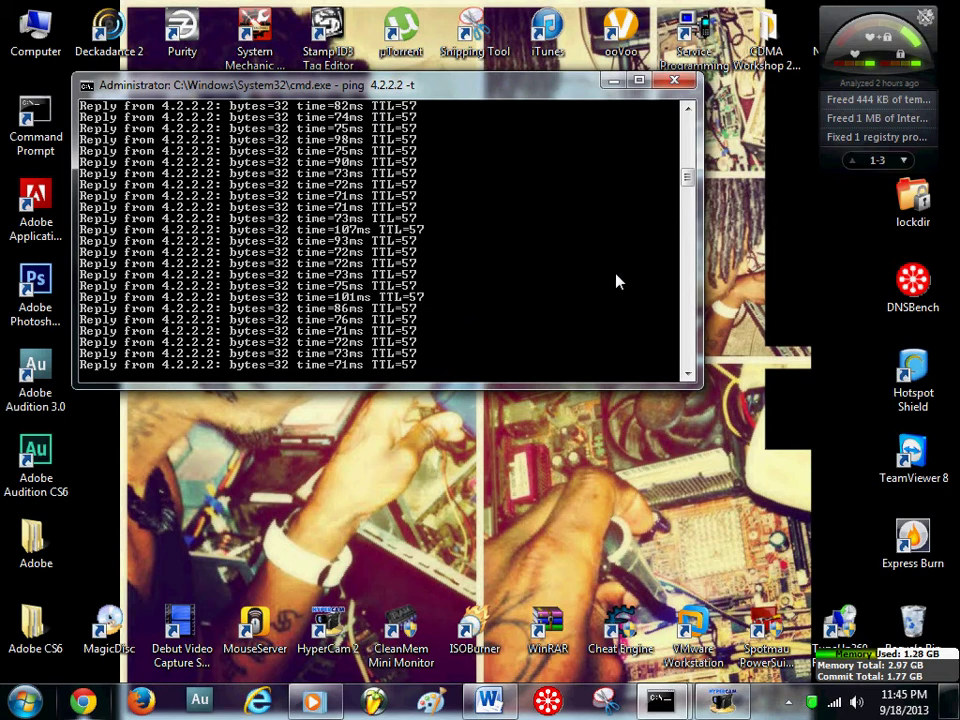
scroll(688, 192, down, 2)
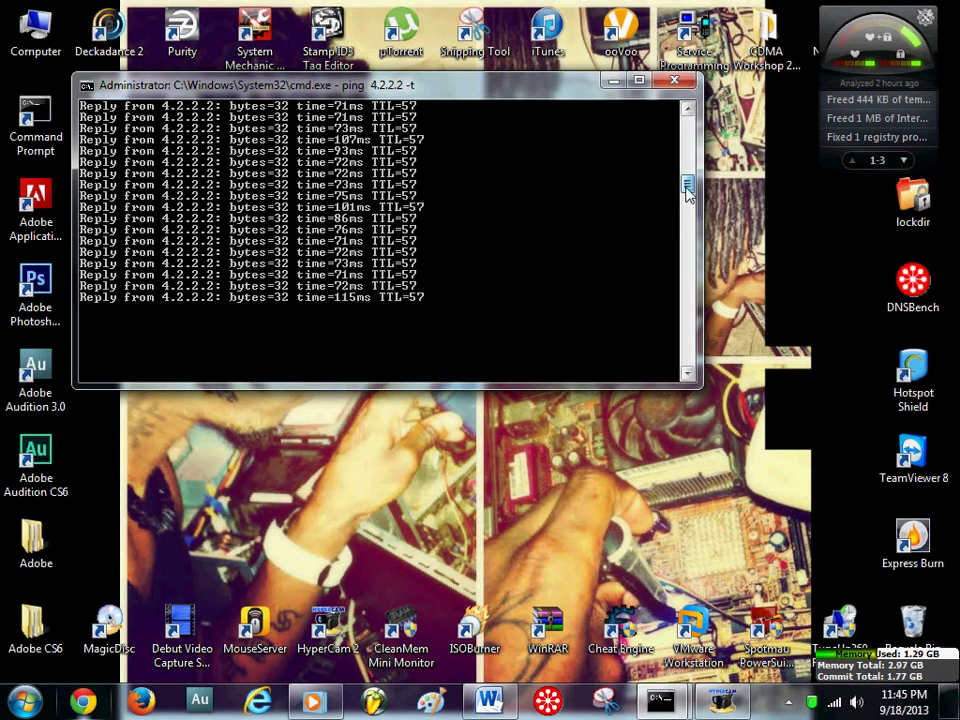
mouse_move(688, 192)
mouse_down()
mouse_move(686, 138)
mouse_move(690, 190)
mouse_up()
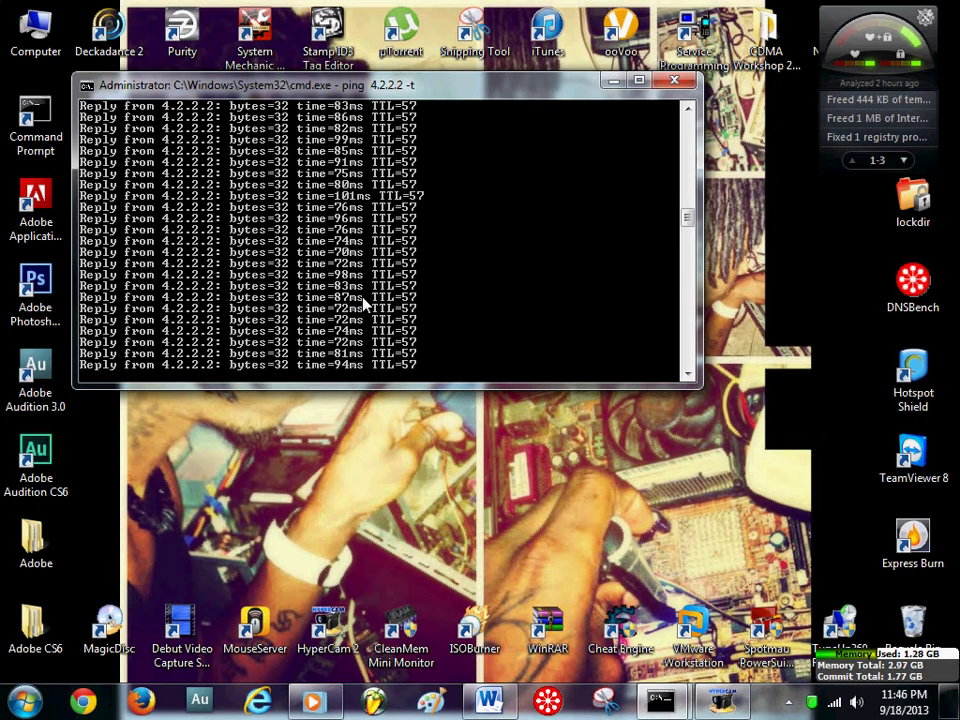
Step: Close the Command Prompt ping window and restore the HyperCam Recording window from the taskbar
click(680, 81)
click(705, 702)
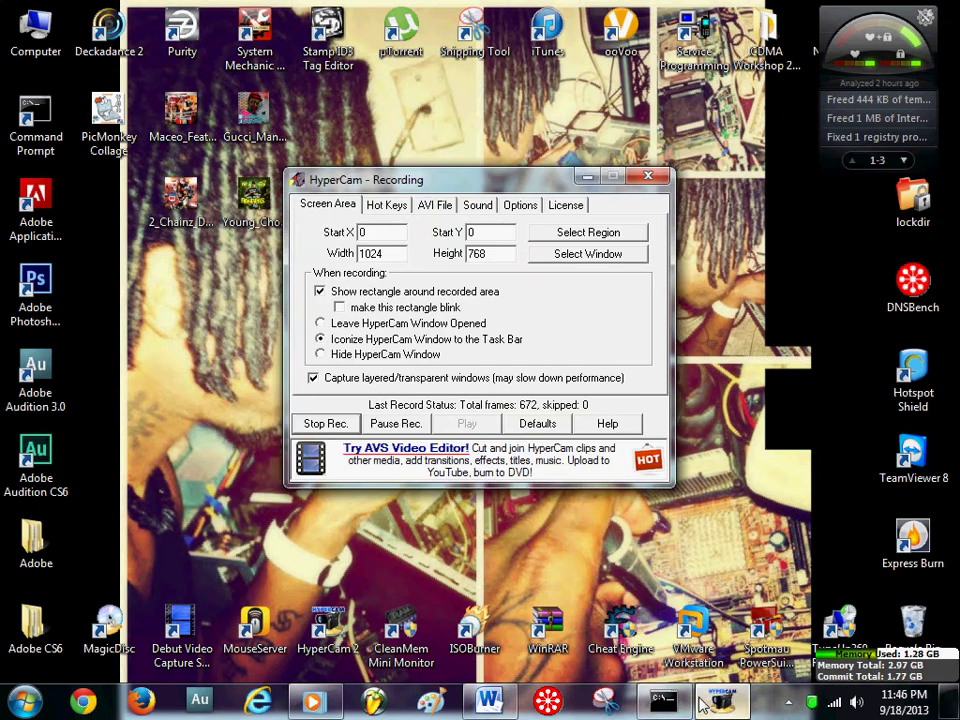